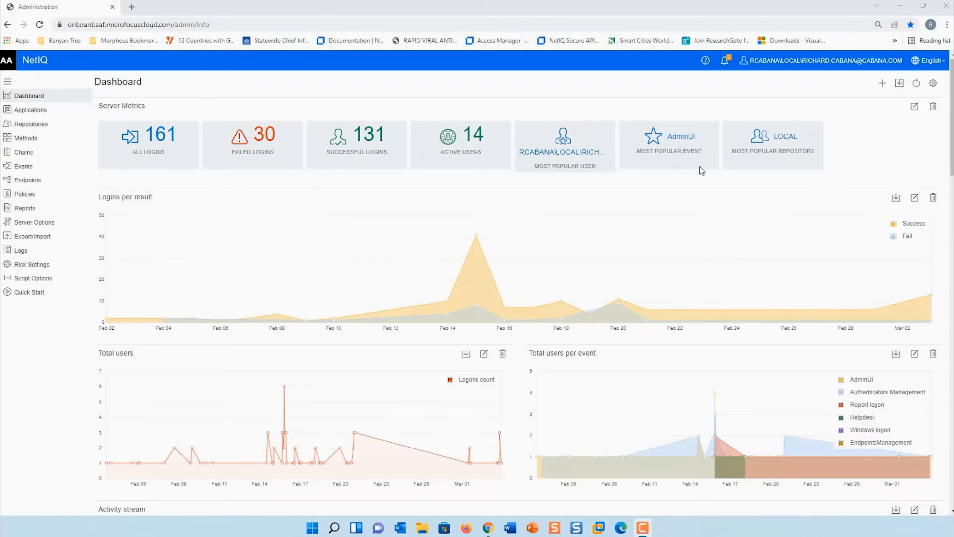
- Open the Methods page listing authentication methods such as FIDO 2.0 and Windows Hello
click(26, 138)
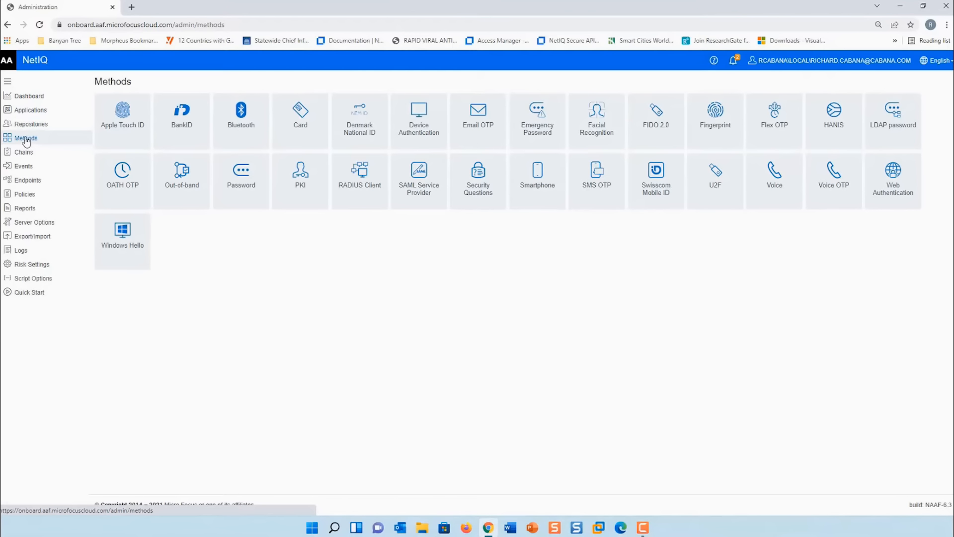
- Open the Smartphone method and view its Lachine, Canada H8T2T7 geo zone on the map
click(544, 186)
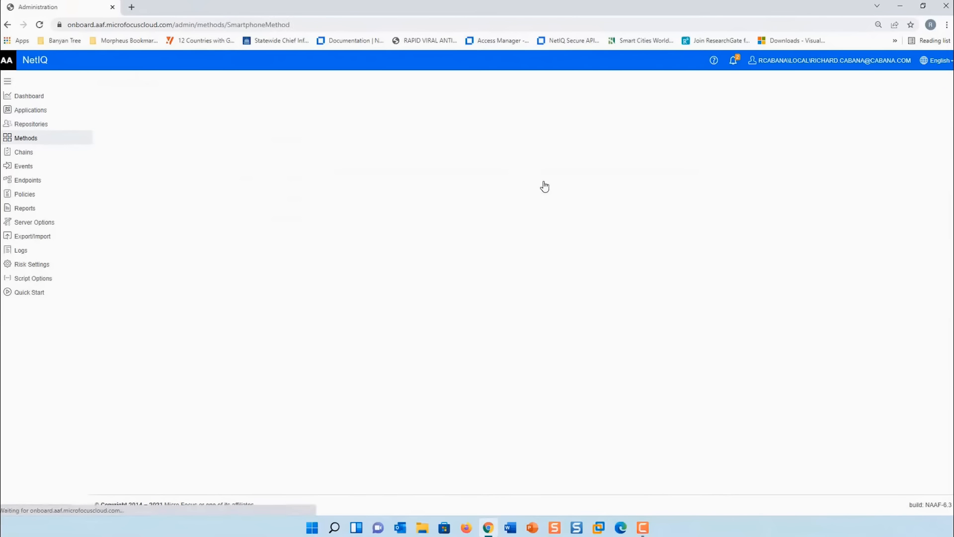
click(177, 113)
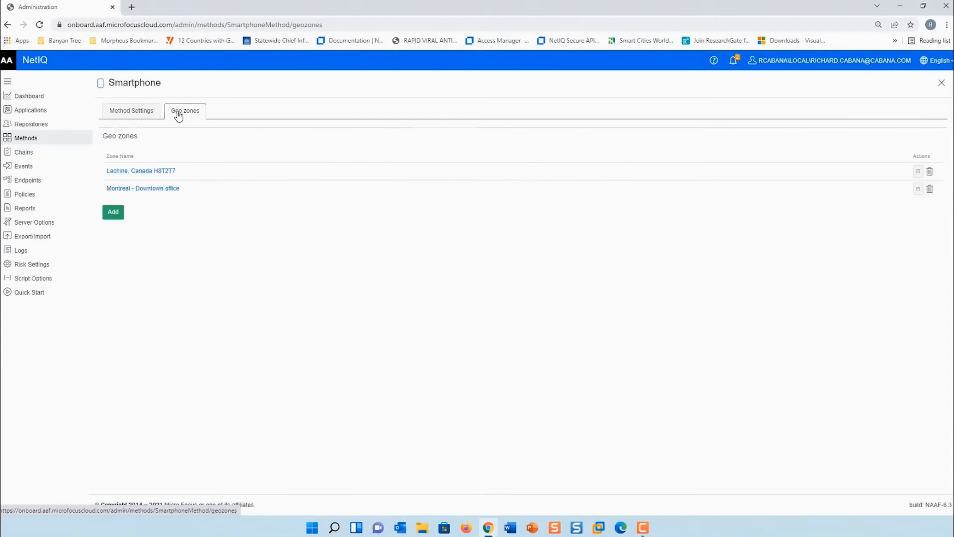
click(127, 174)
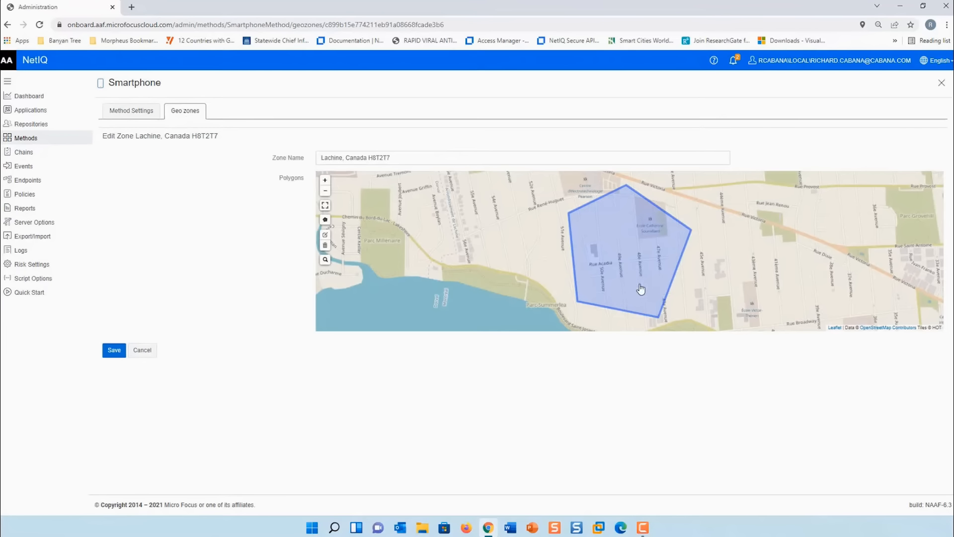
- View the Montreal - Downtown office zone, check the method settings, then go to Events
click(142, 109)
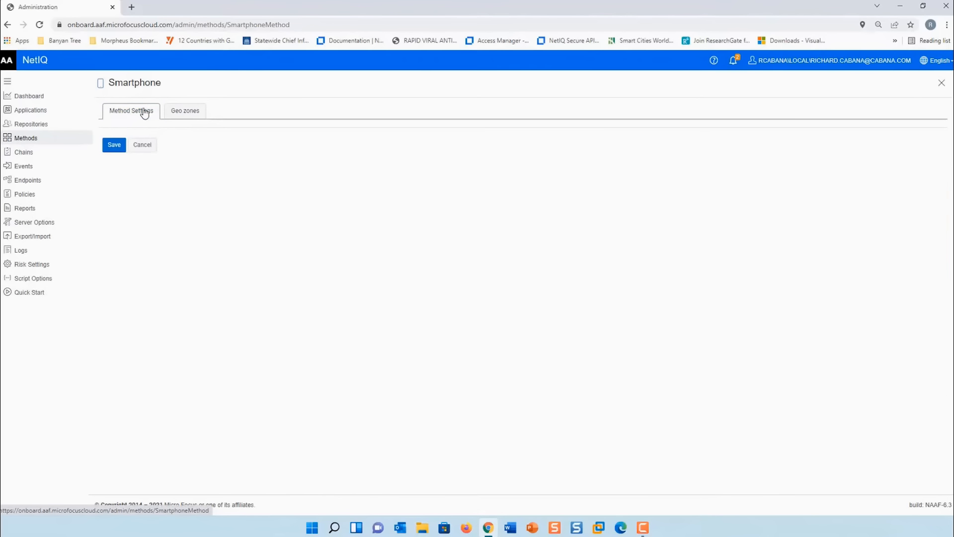
click(181, 113)
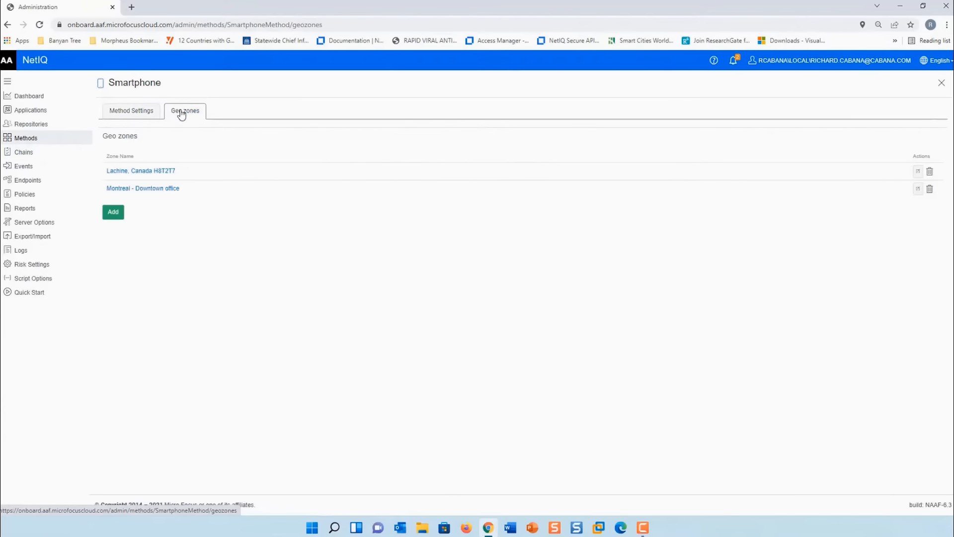
click(140, 188)
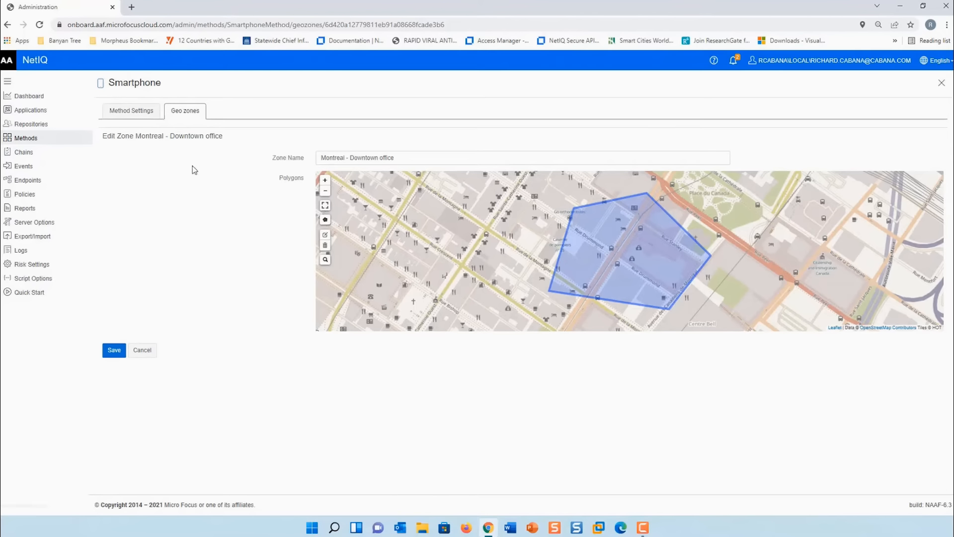
click(130, 116)
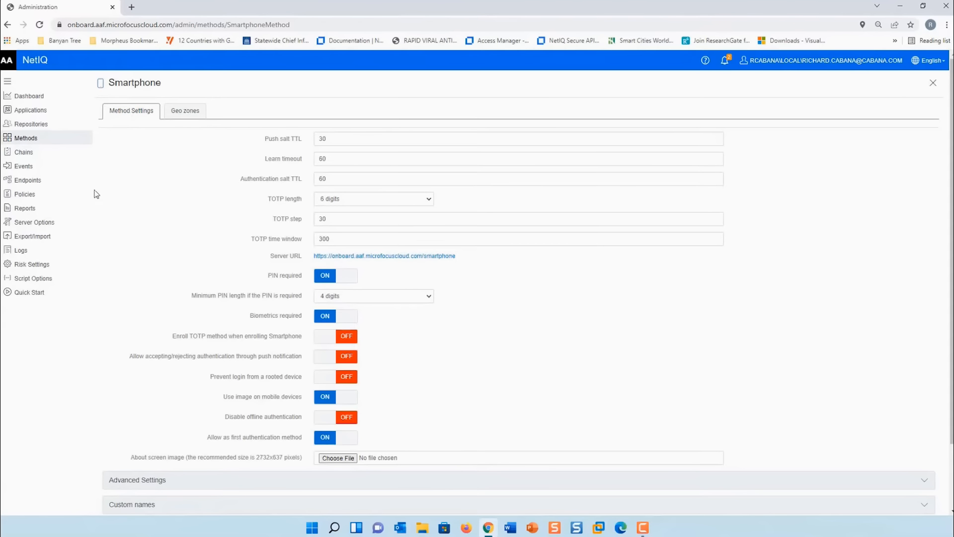
click(21, 167)
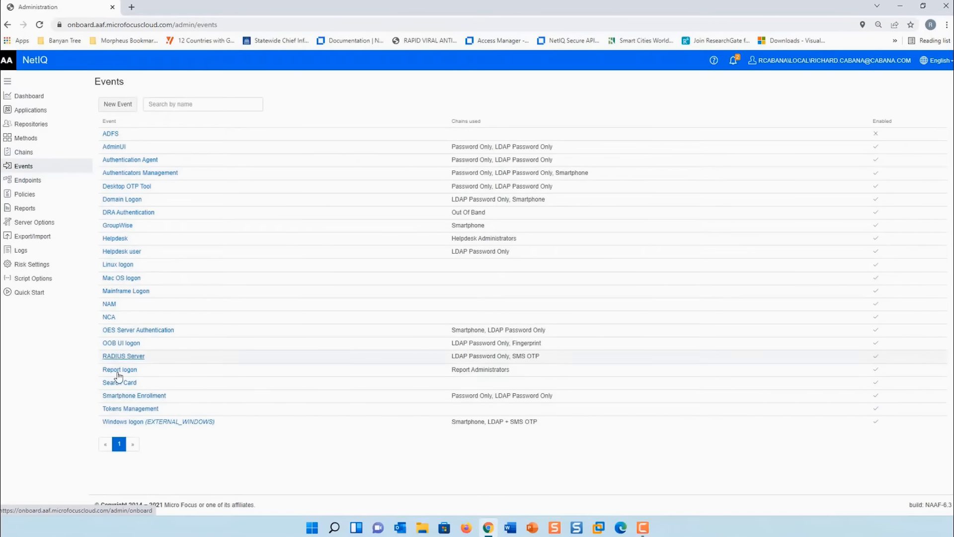
- Inspect the Windows logon event's Smartphone and LDAP + SMS OTP chains and geo-fencing zones
click(145, 422)
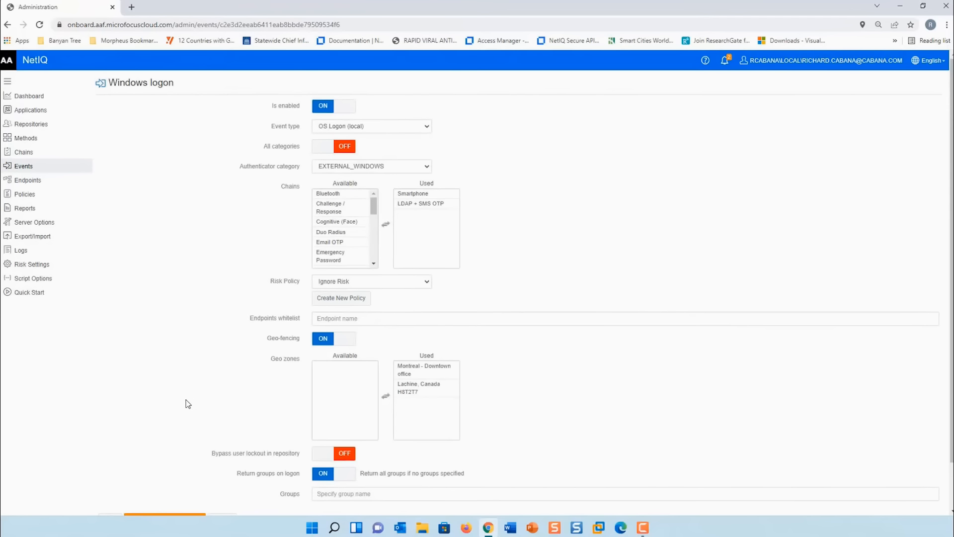
click(416, 195)
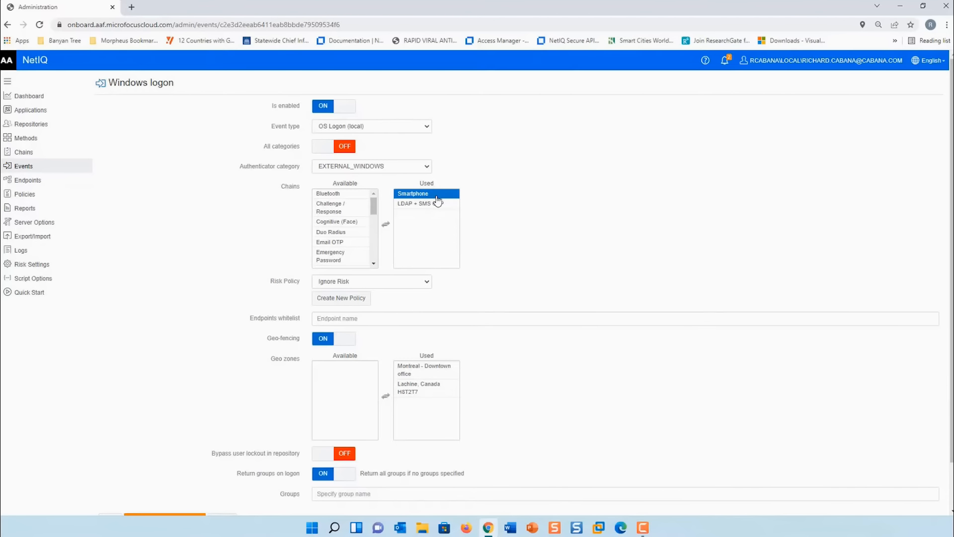
click(439, 204)
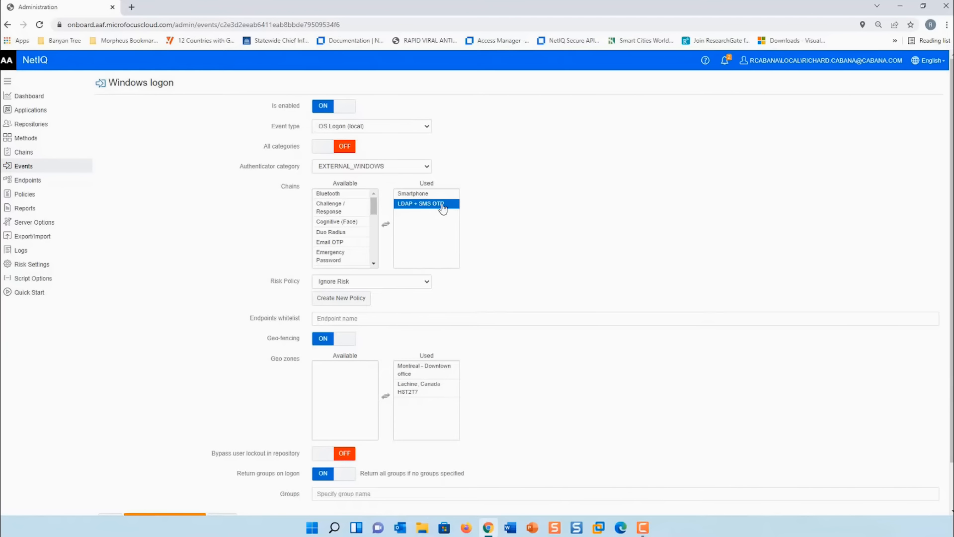
scroll(604, 225, down, 1)
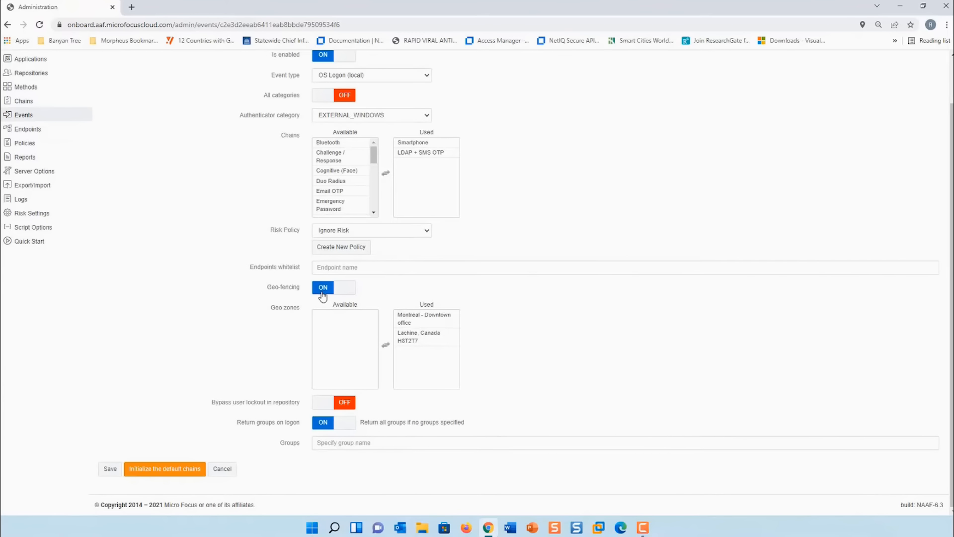
click(409, 319)
- Save the Windows logon event, then submit the demo domain username at Windows sign-in
click(107, 469)
drag(38, 424, 43, 427)
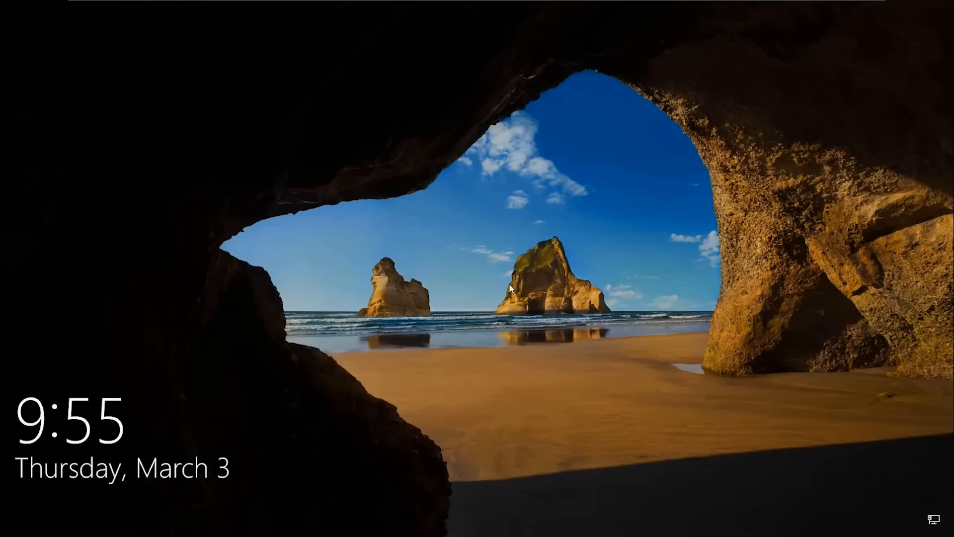
click(491, 272)
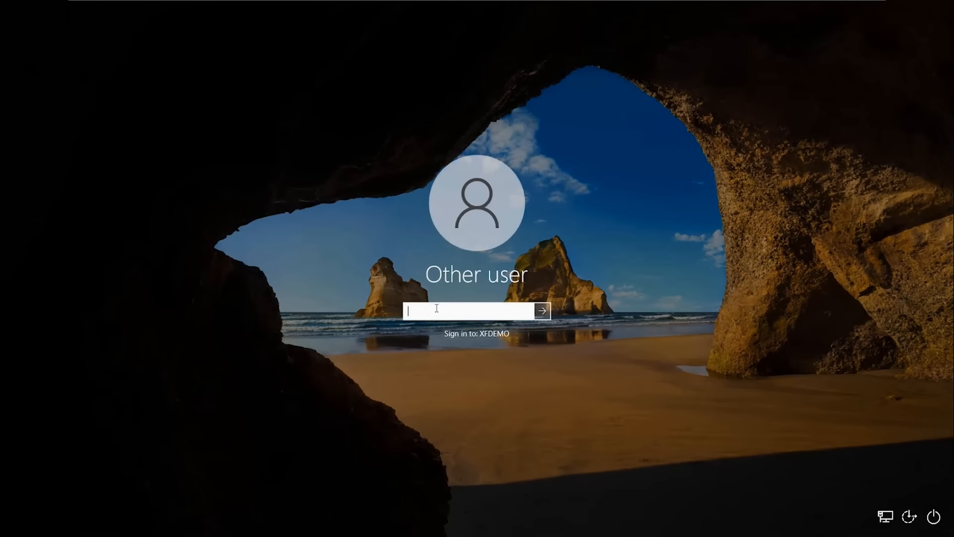
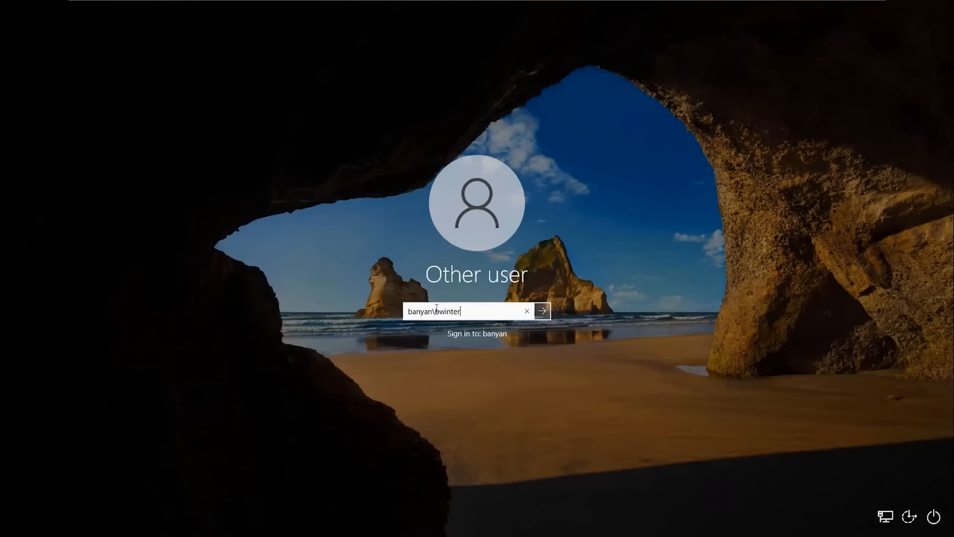
text(s)
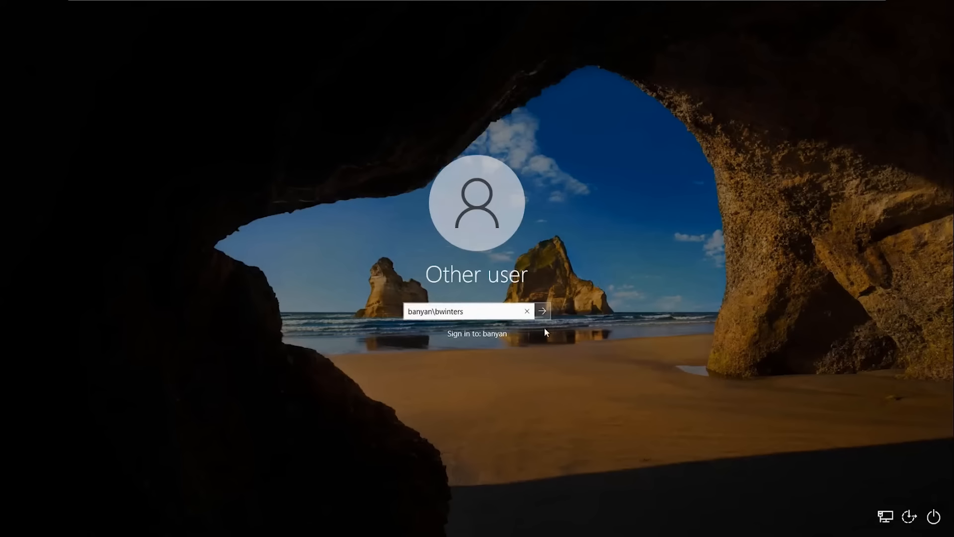
click(541, 311)
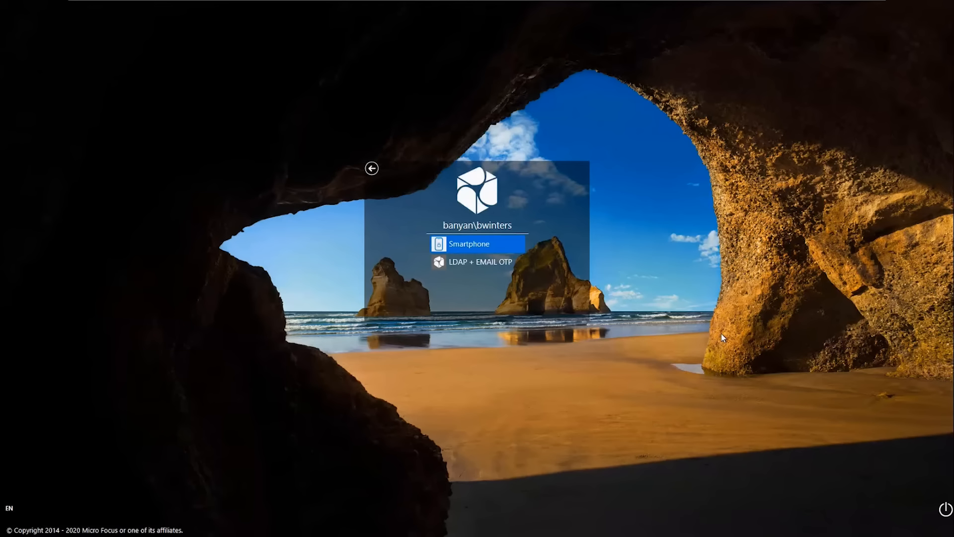
- Choose the Smartphone method and move the phone mirror aside to reveal the prompt
click(460, 245)
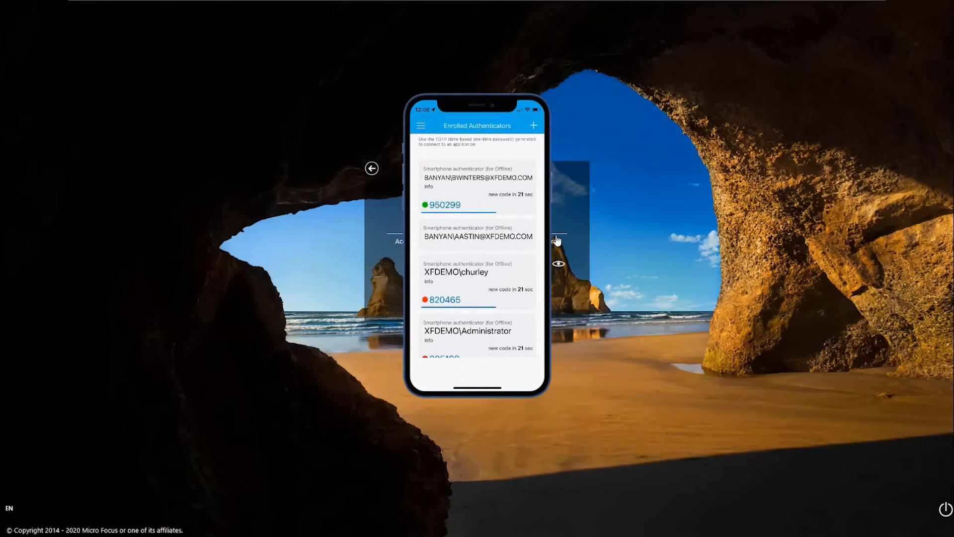
mouse_move(489, 205)
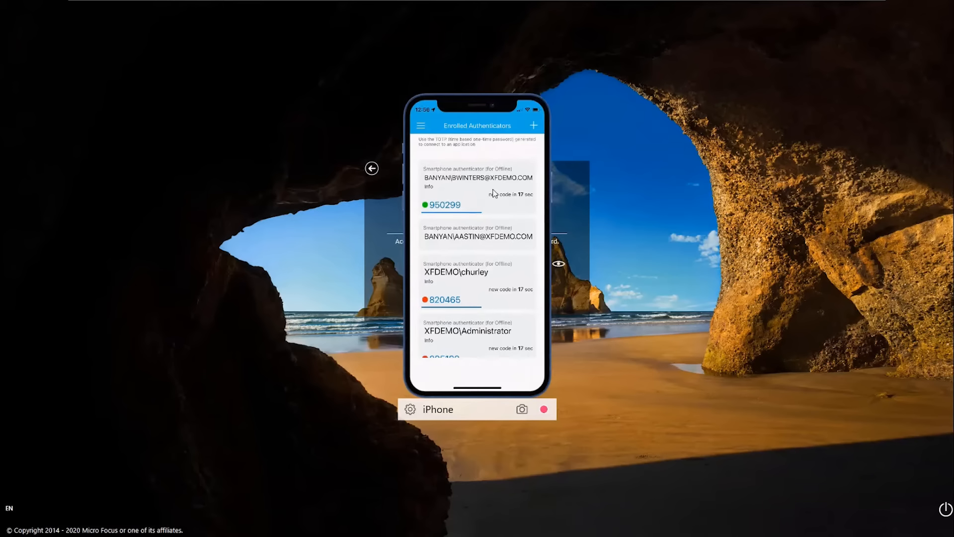
drag(482, 134, 735, 168)
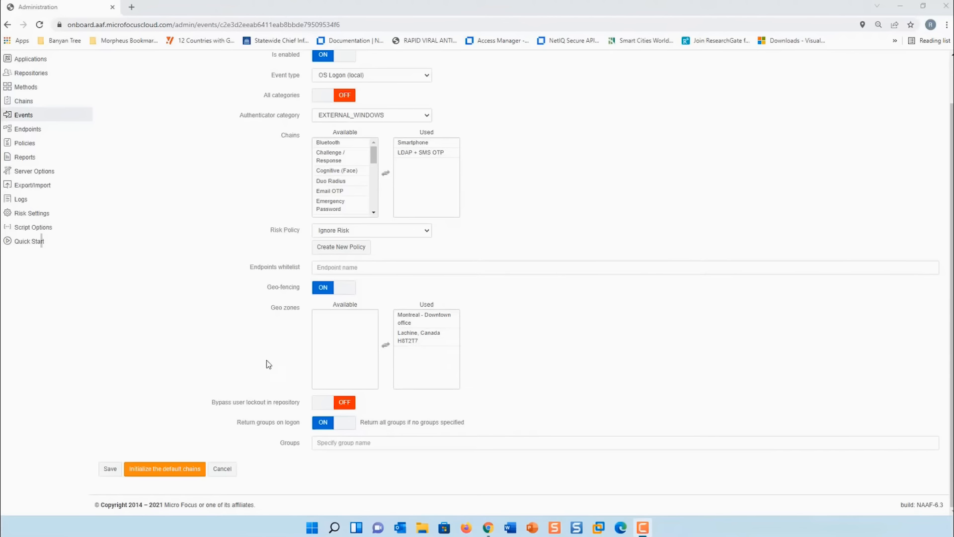
- Move Lachine, Canada H8T2T7 from Used to Available geo zones and save the event
click(413, 336)
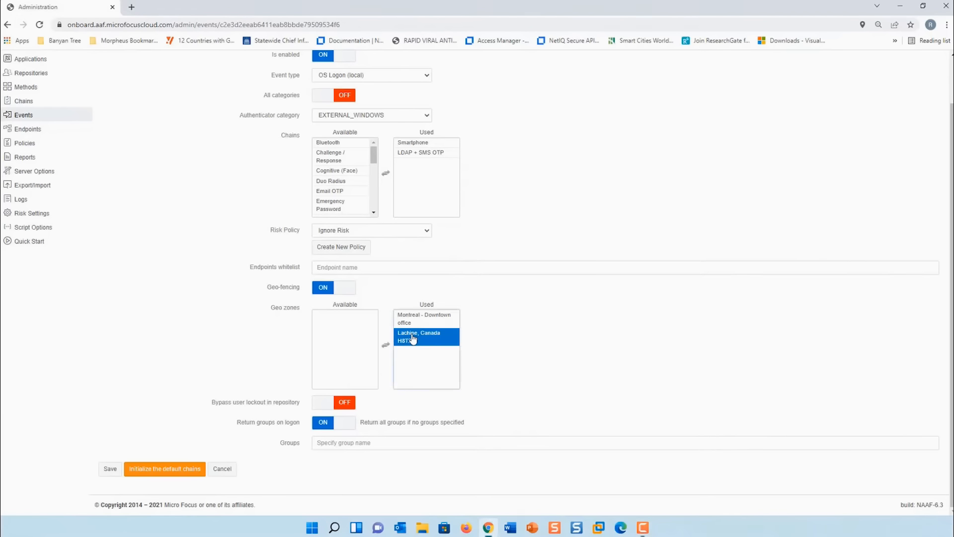
double_click(407, 340)
click(110, 469)
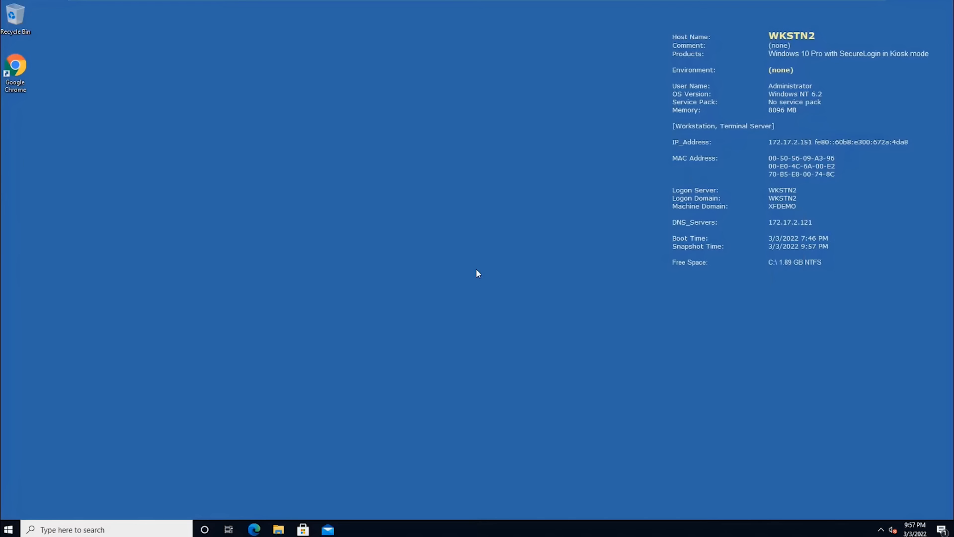
- Sign out of Windows using the Start button's Shut down or sign out menu
right_click(9, 528)
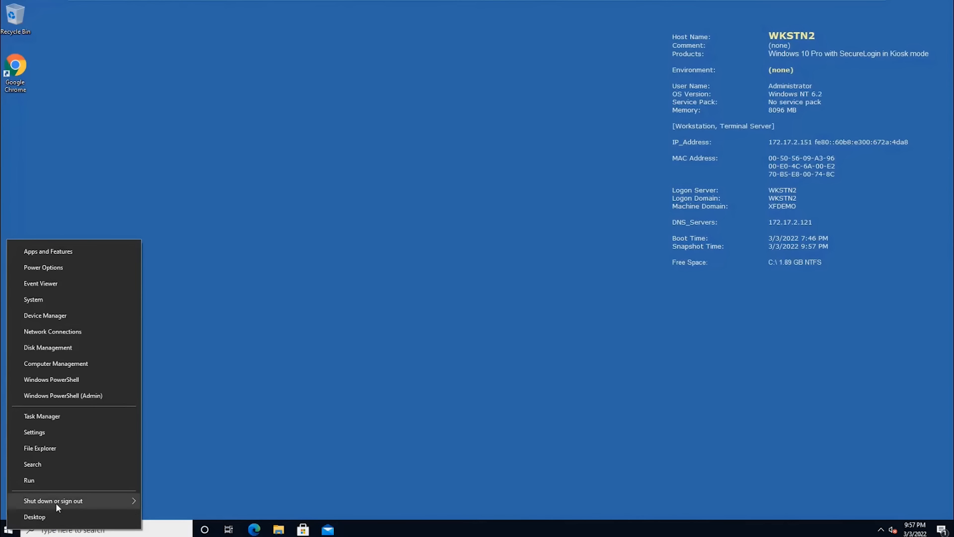
mouse_move(56, 501)
click(167, 450)
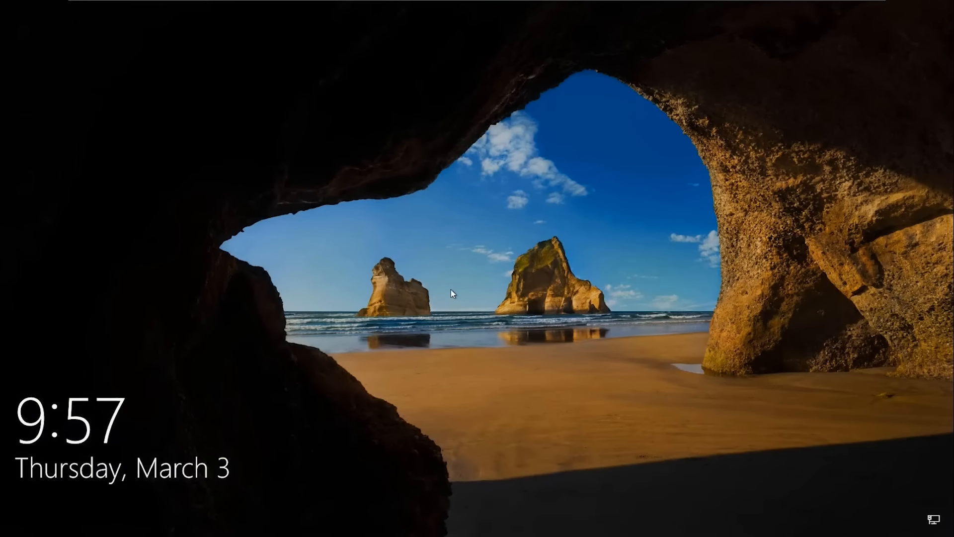
- From the lock screen, submit the demo domain username to reach the method choice
click(451, 290)
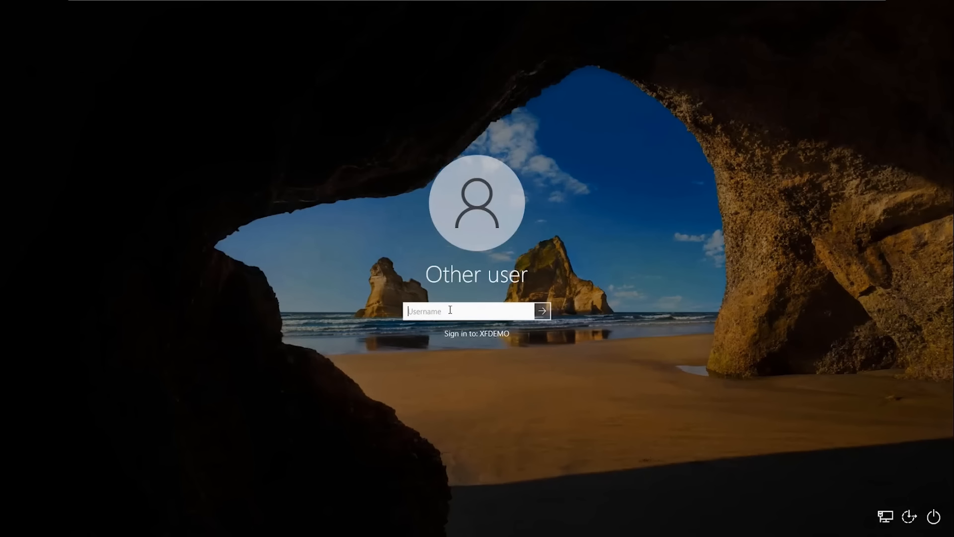
text(bany)
text(an)
text(wirt)
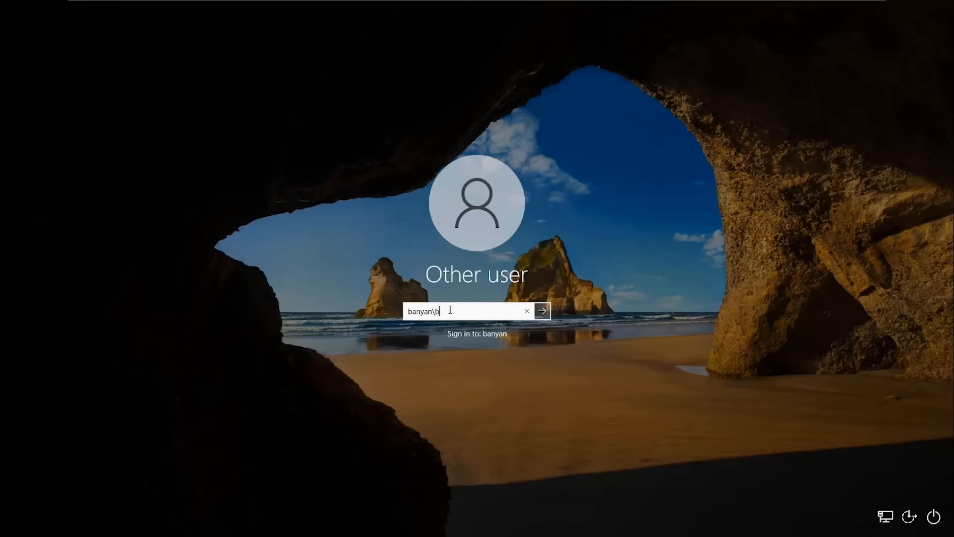
text(ers)
key(Return)
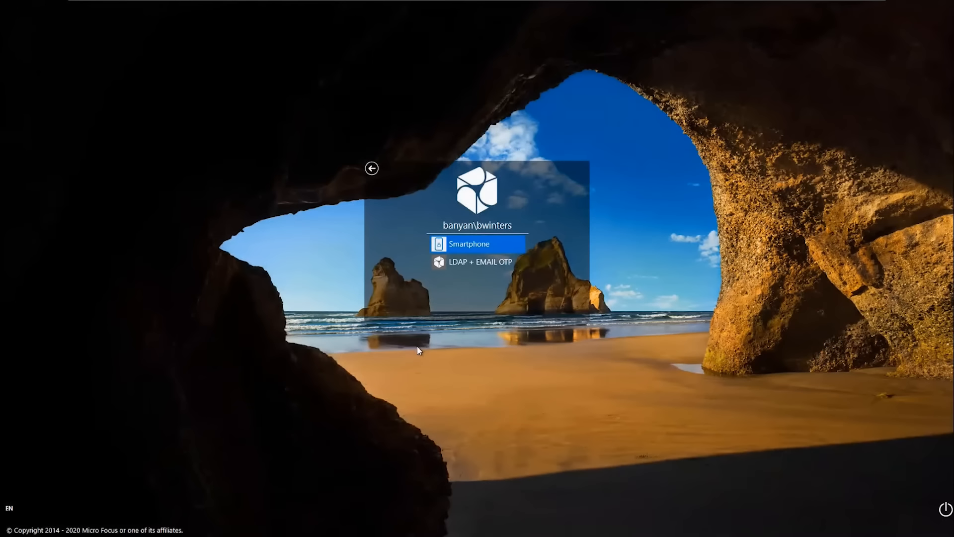
- Attempt Smartphone sign-in, which fails with 'location is incorrect' after phone approval
click(466, 242)
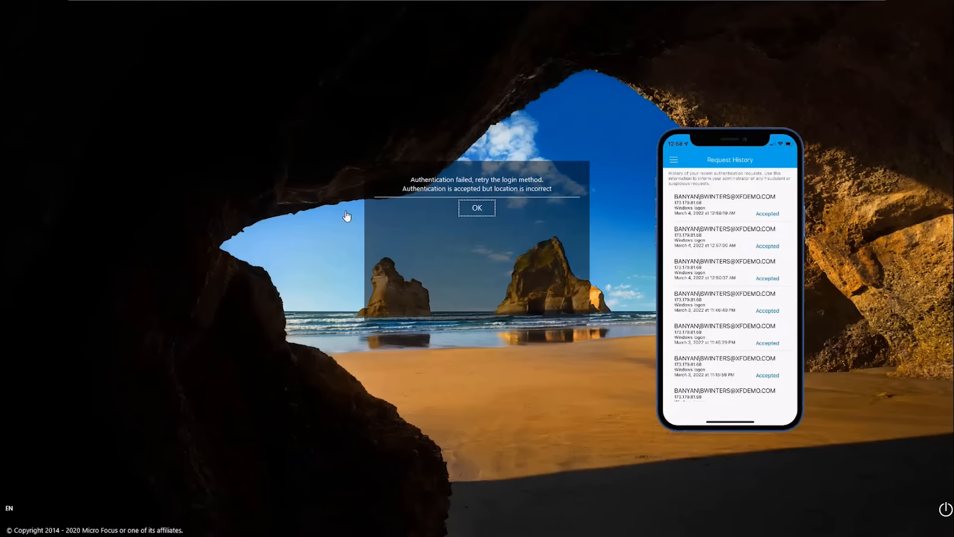
- Dismiss the location failure and switch to the LDAP + EMAIL OTP method
click(470, 208)
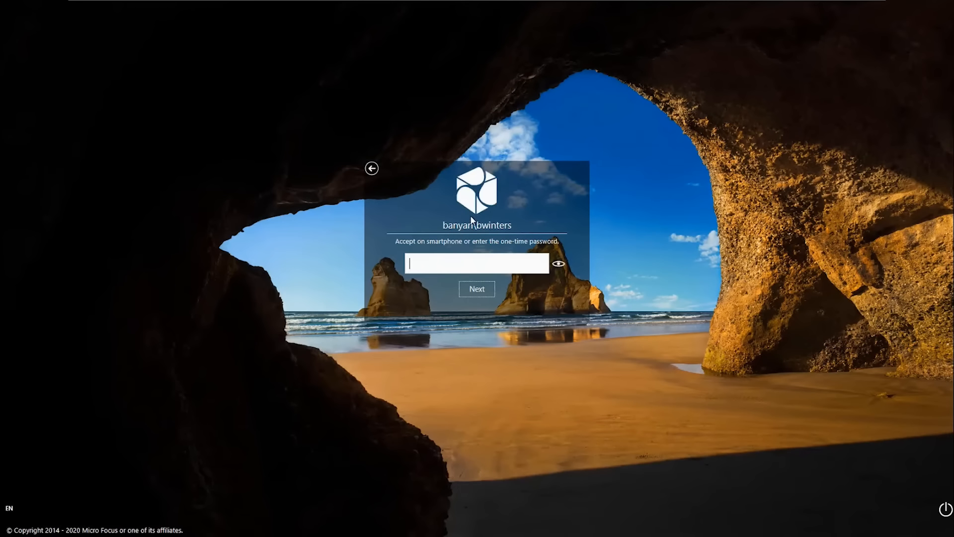
click(371, 168)
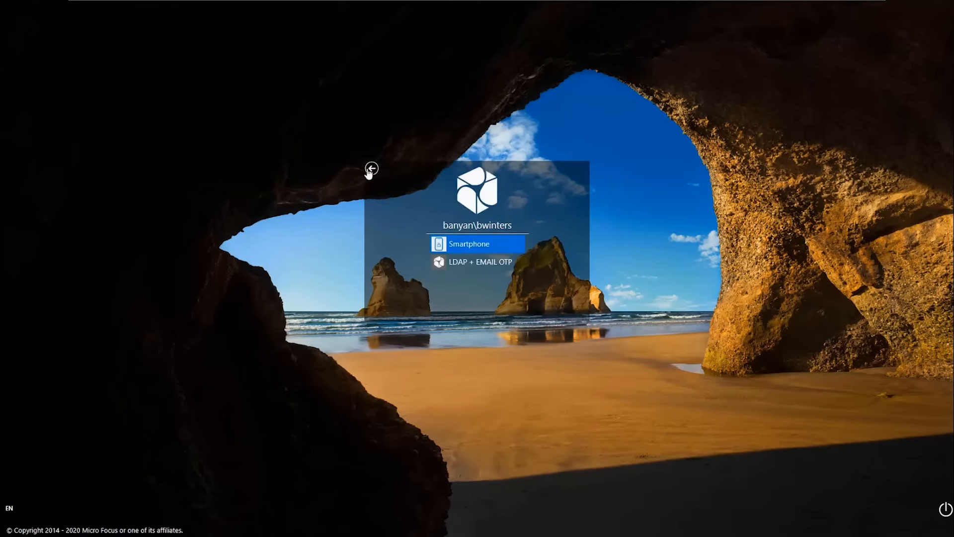
click(463, 262)
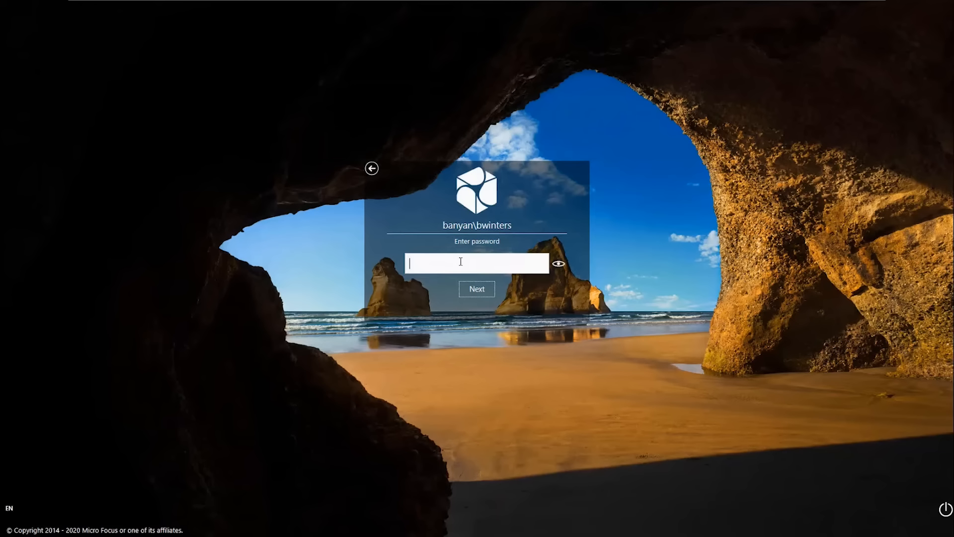
- Enter the account password and the emailed one-time code to complete sign-in
text(•••••••••••)
click(476, 291)
text(••••••)
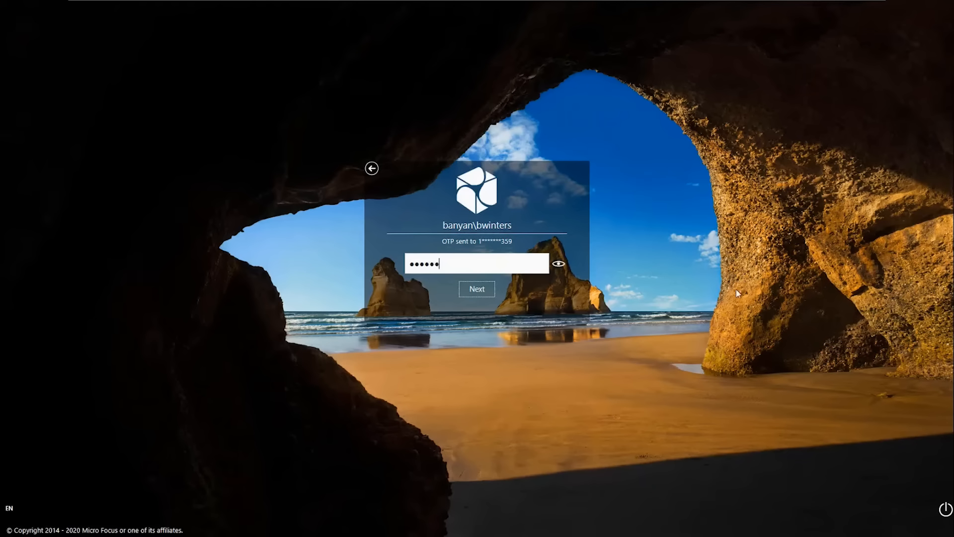
click(474, 295)
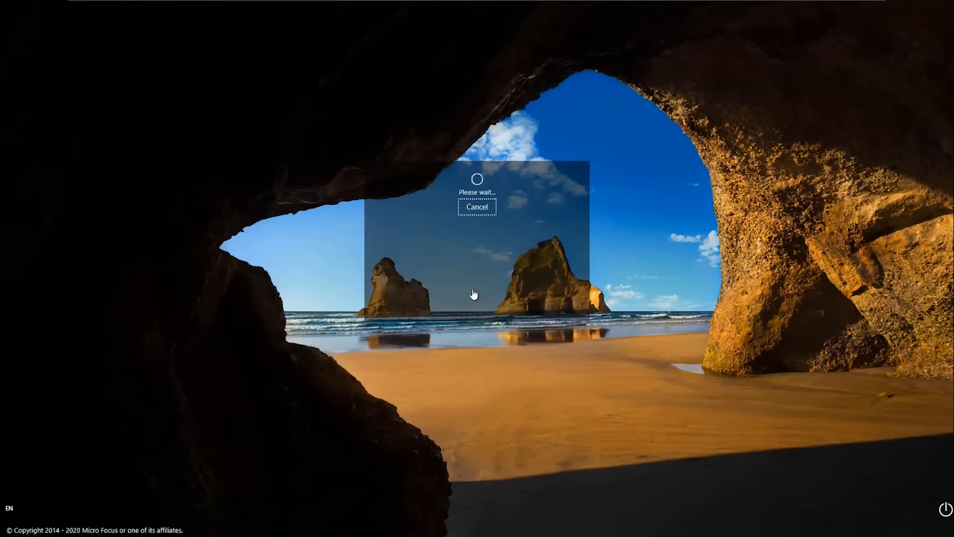
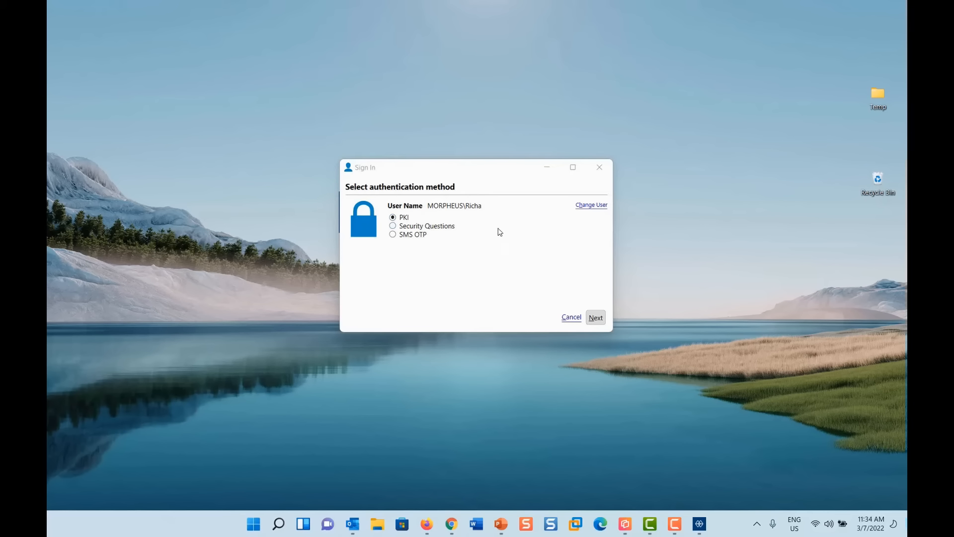
- Use Change User in the Sign In dialog to unlock the User Name field
click(595, 207)
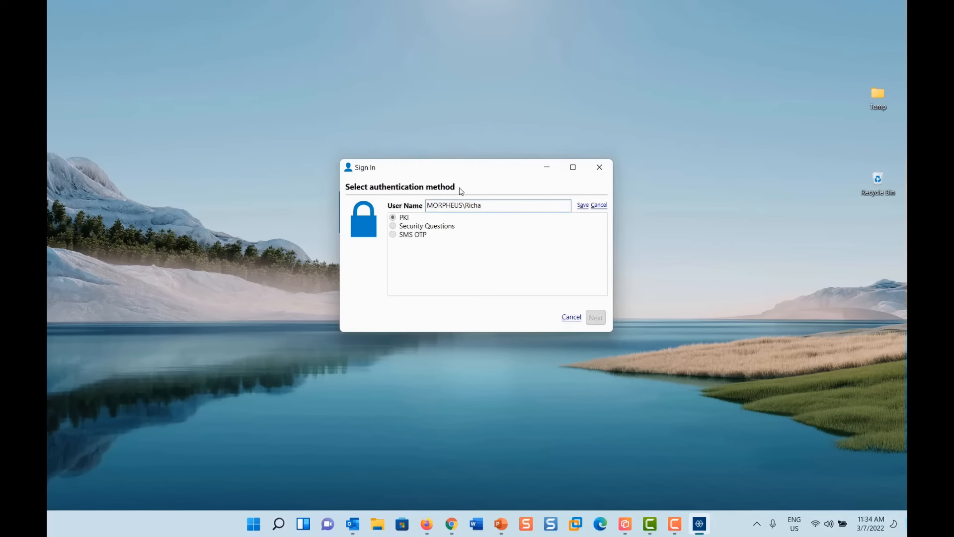
- Replace the sign-in user name with the test user's domain account and save it
drag(492, 204, 396, 217)
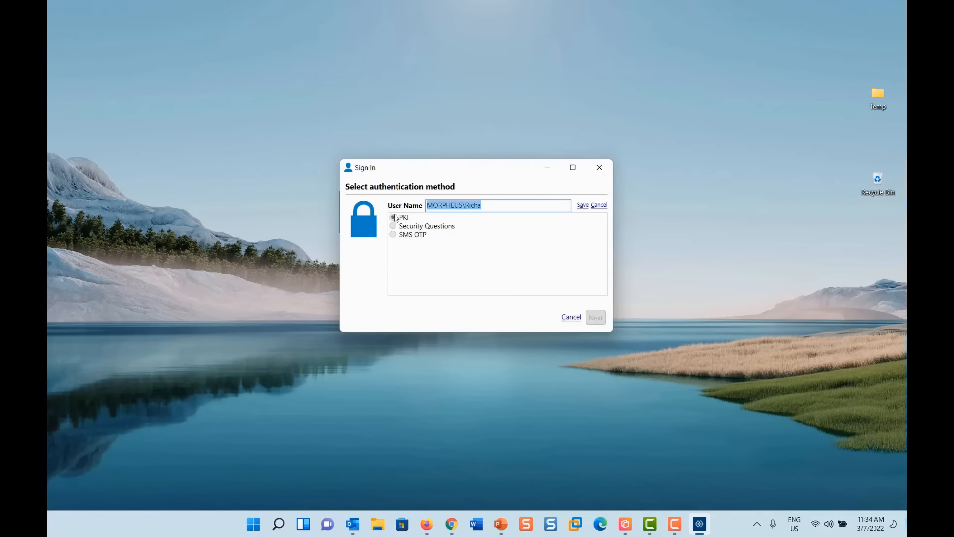
text(tstse\patricko)
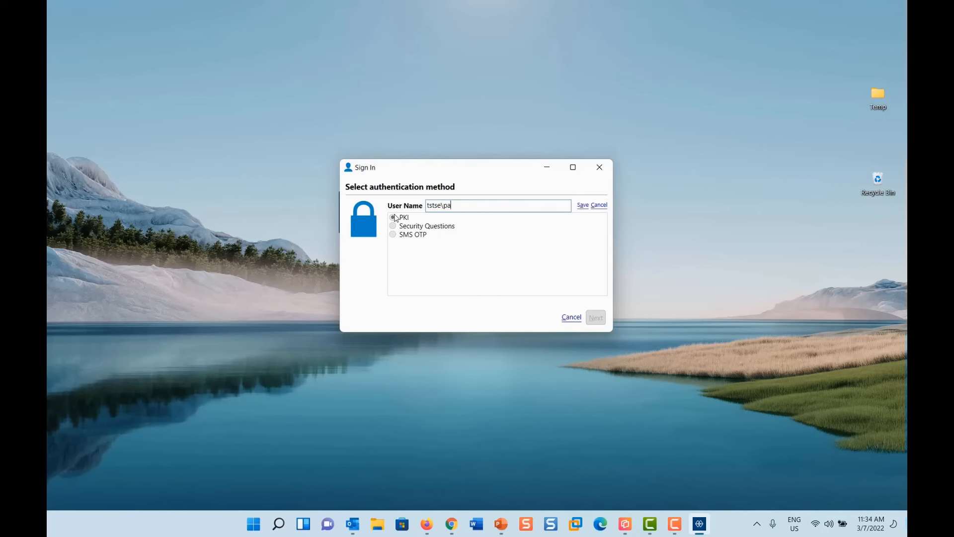
text(r)
click(580, 206)
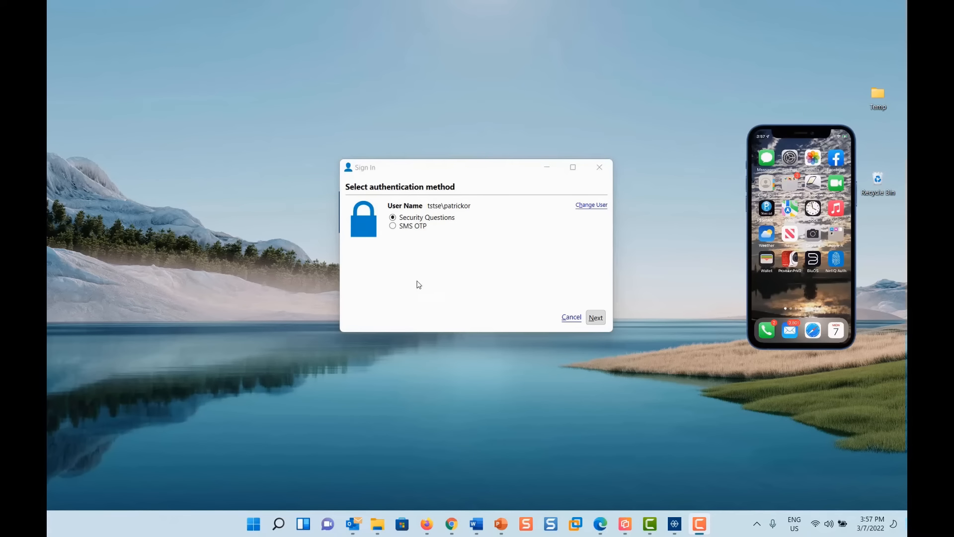
- Sign in the test user with SMS OTP, entering the code received on the phone
click(410, 227)
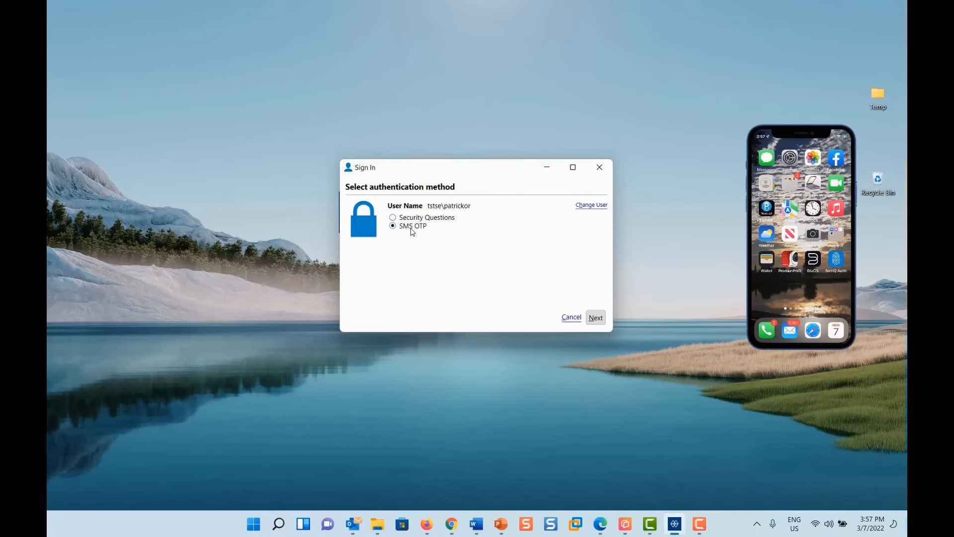
click(599, 321)
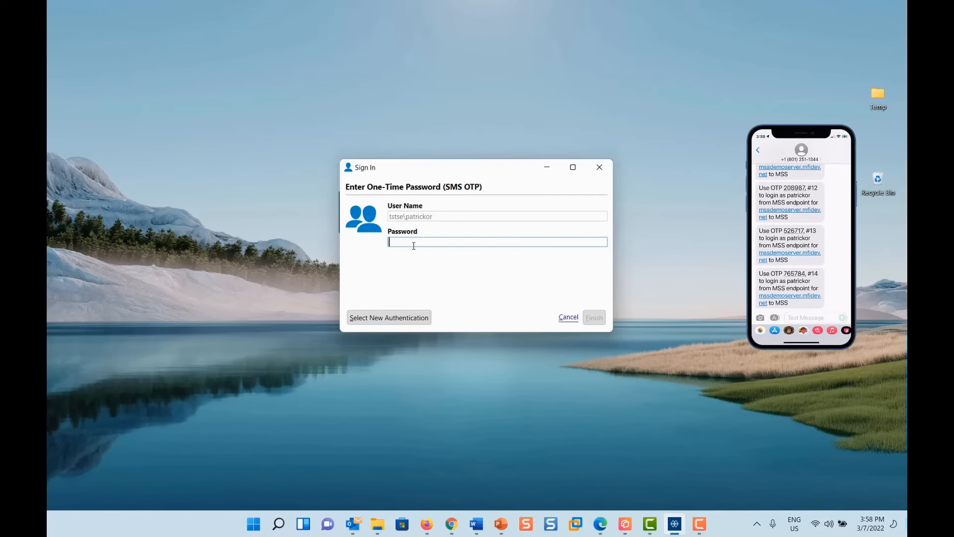
click(595, 319)
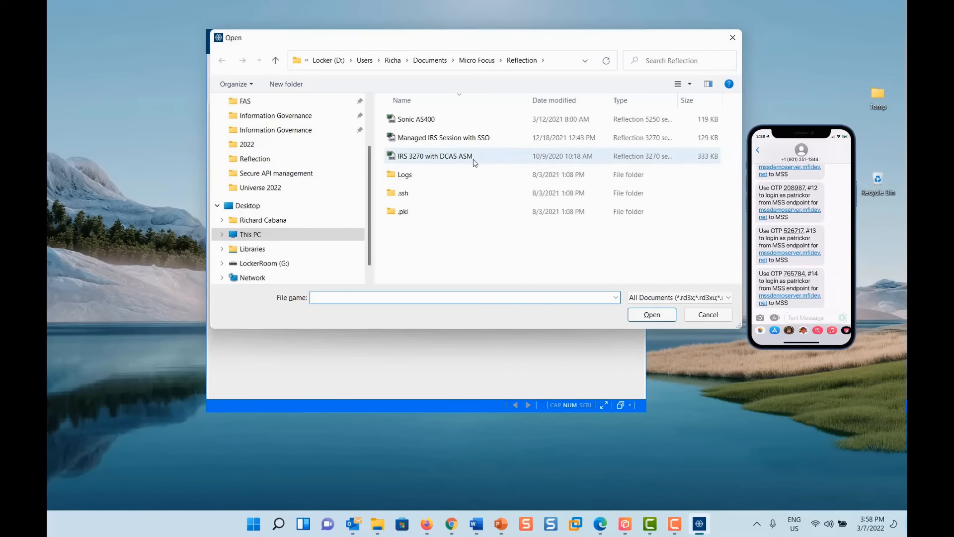
- Open the Managed IRS Session with SSO session file from Reflection's Open dialog
click(462, 143)
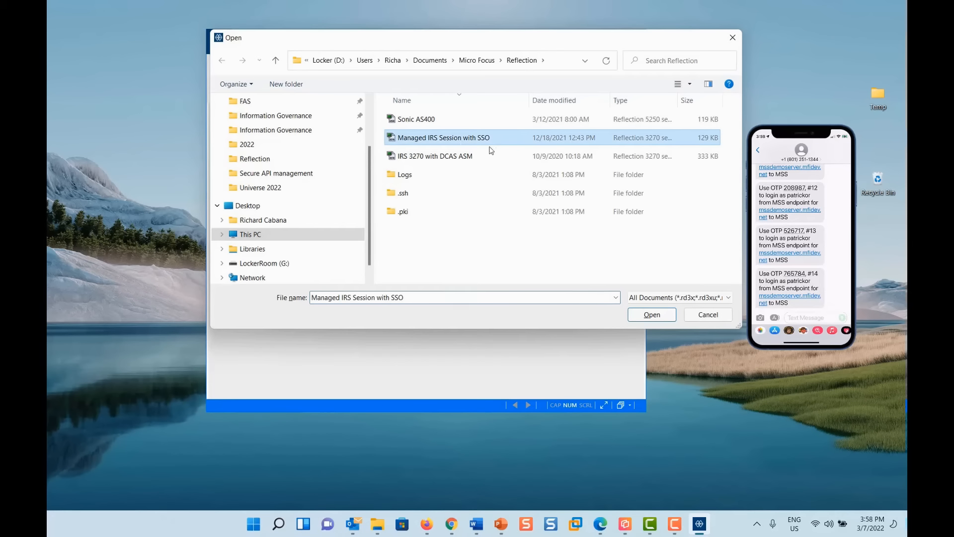
click(644, 314)
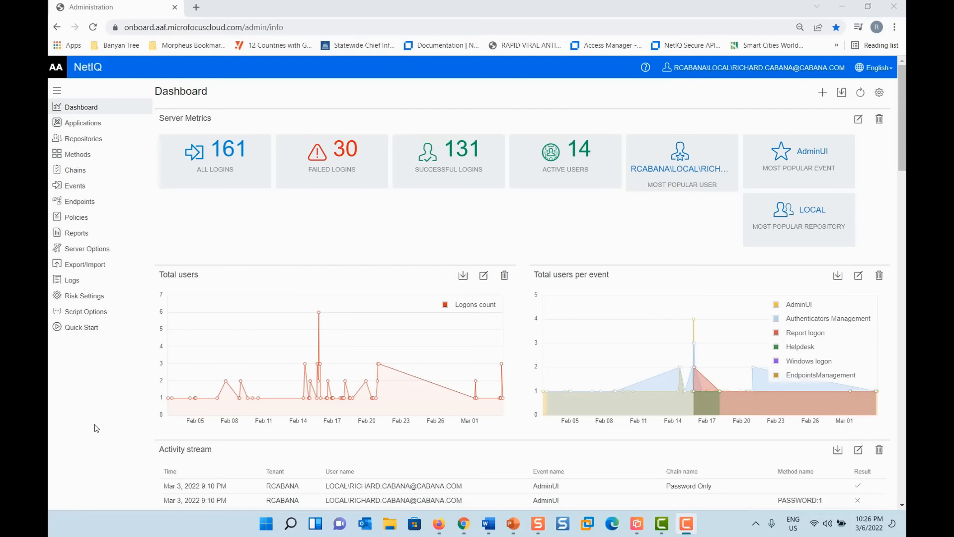
- Open Help_Desk_Risk_Policy from the Risk Settings page
click(69, 298)
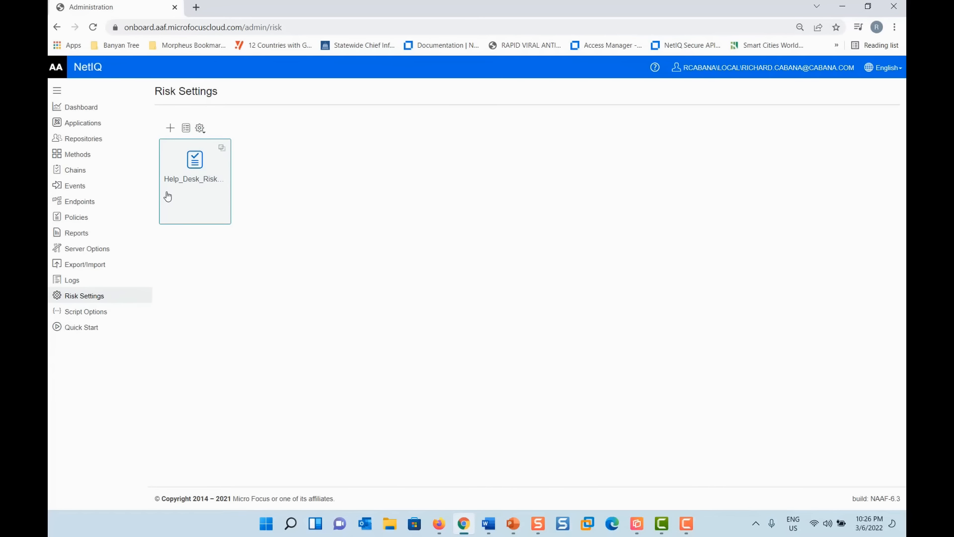
click(194, 166)
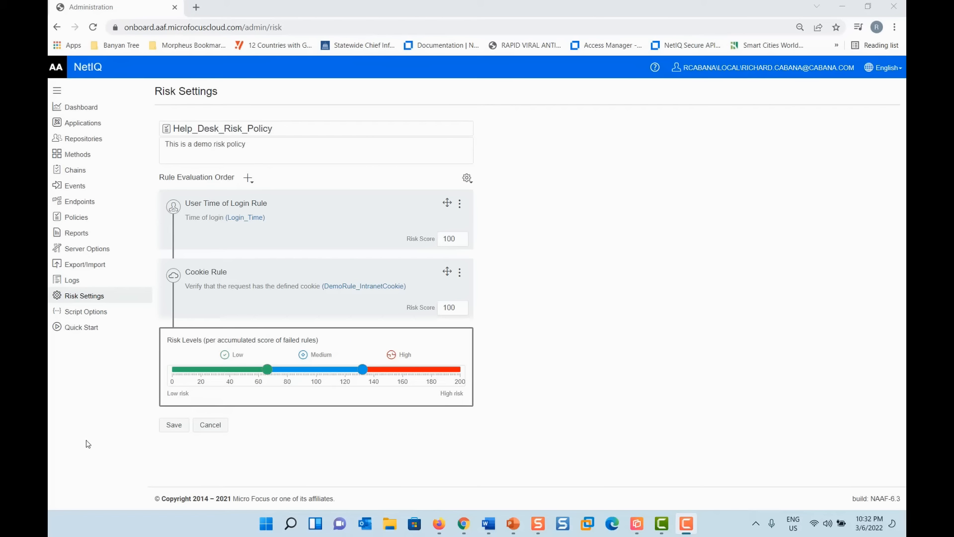
click(251, 177)
click(252, 177)
click(264, 193)
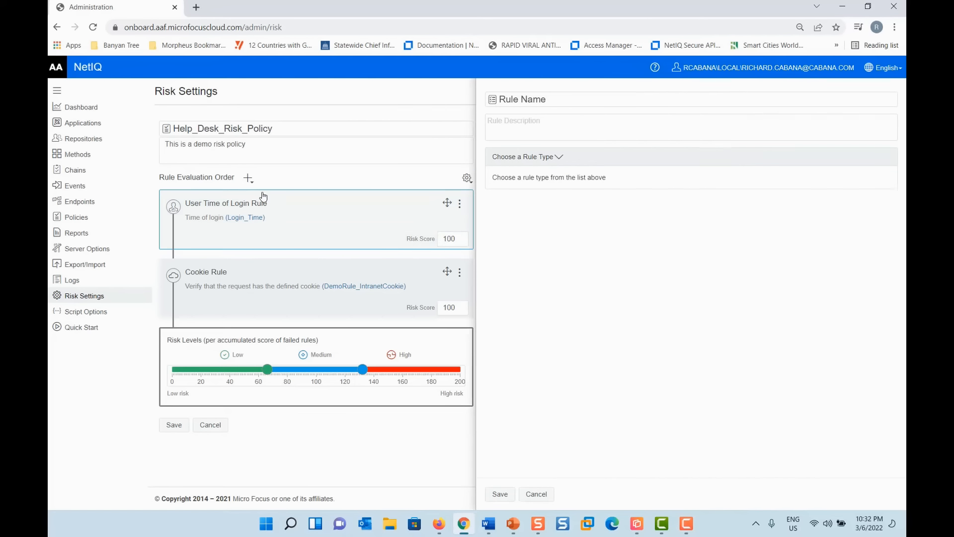
click(530, 158)
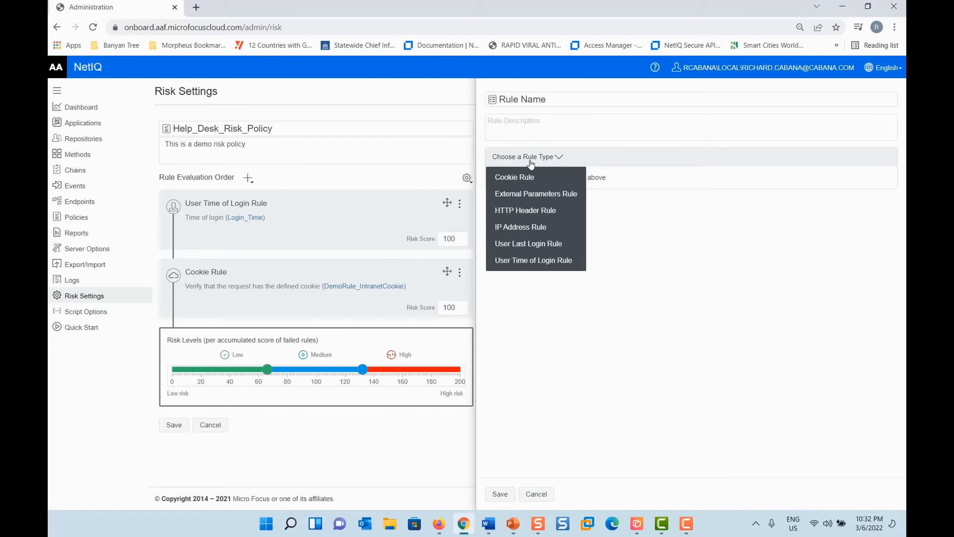
click(526, 496)
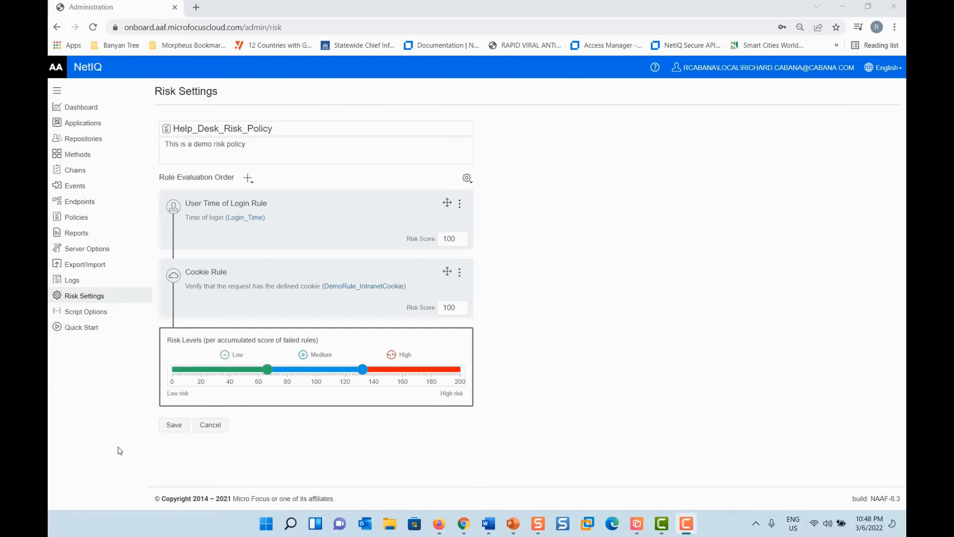
click(245, 217)
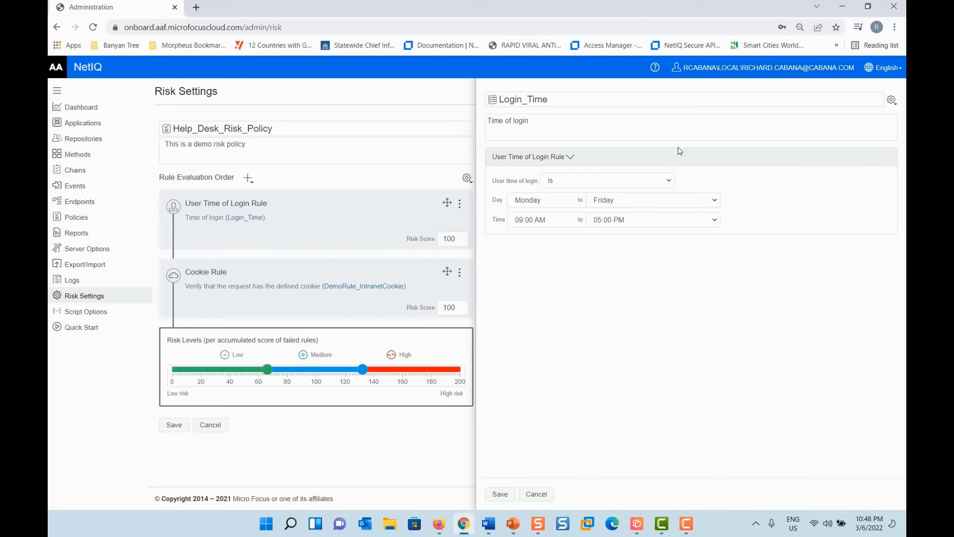
click(667, 181)
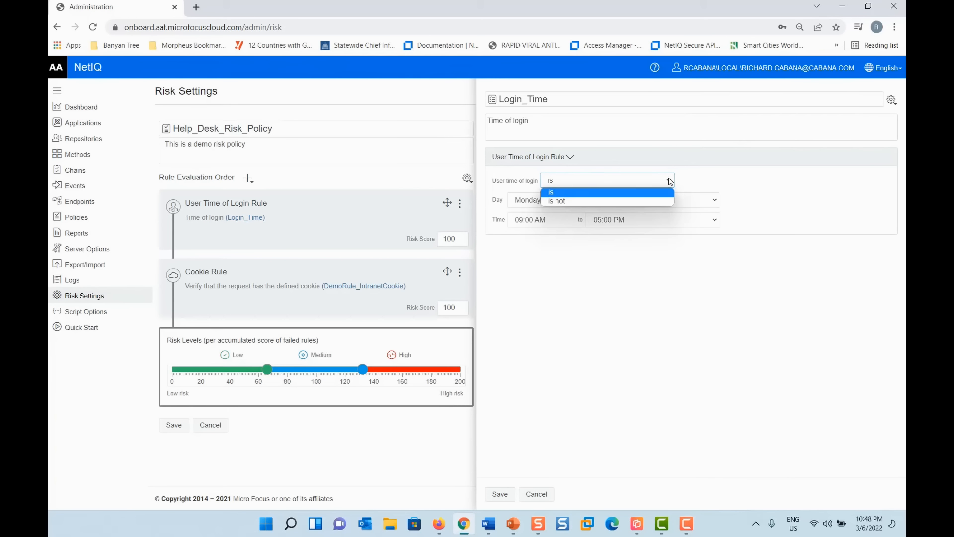
click(646, 201)
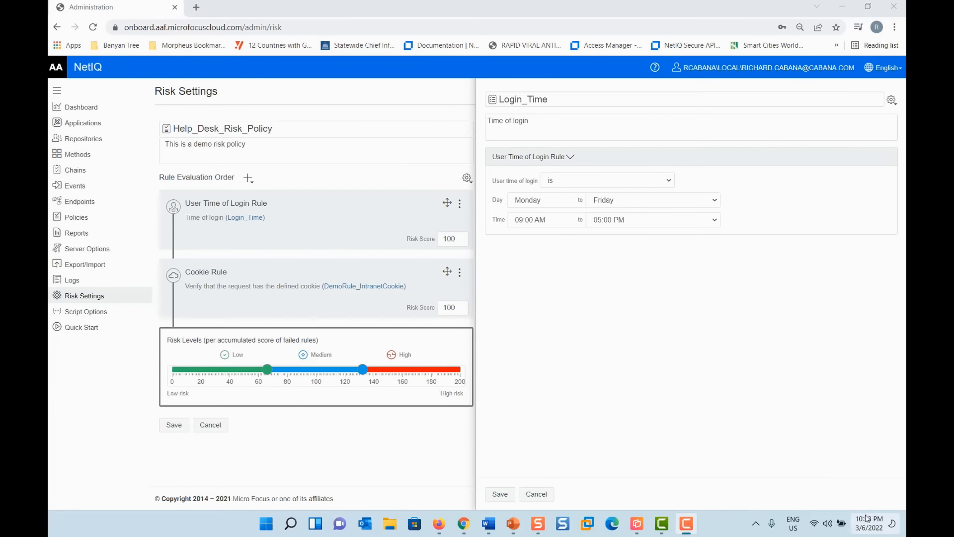
mouse_move(869, 526)
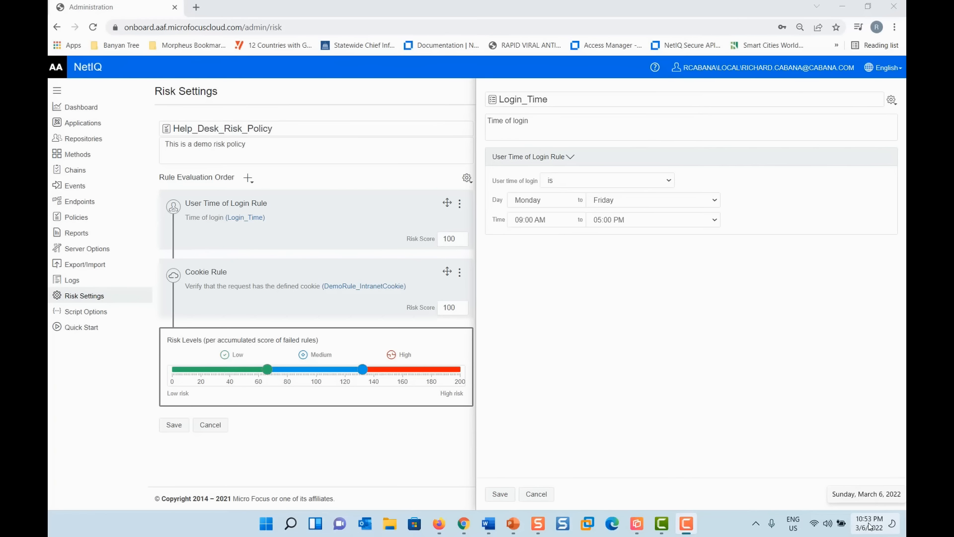
click(546, 494)
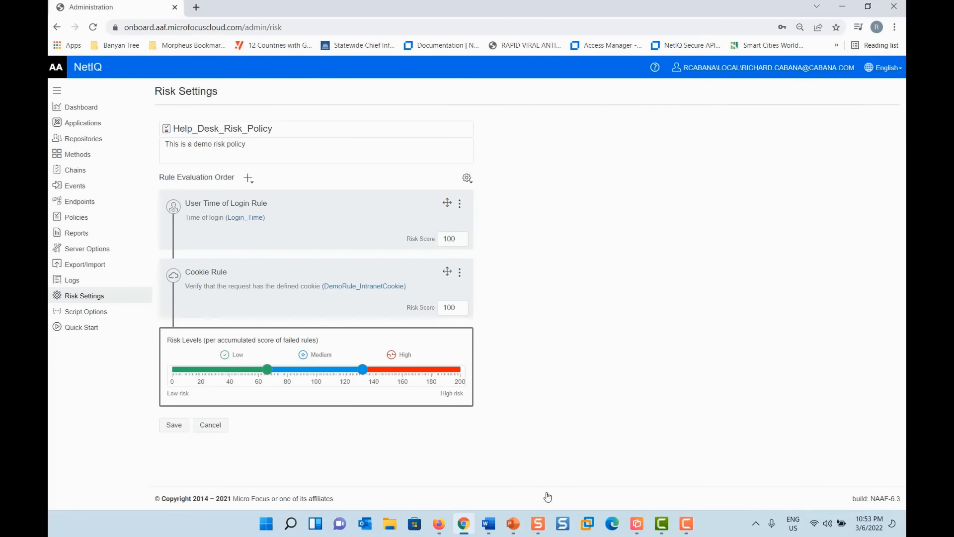
click(271, 287)
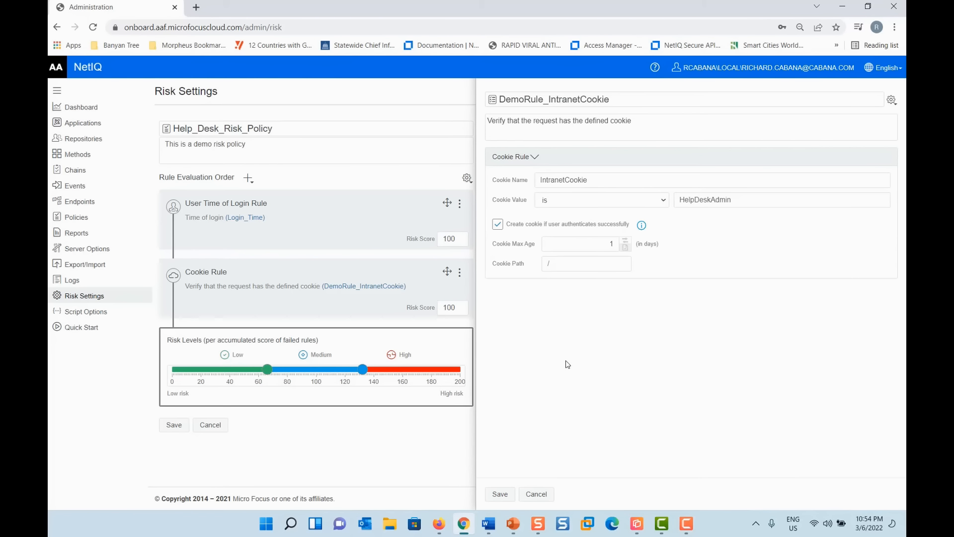
click(534, 493)
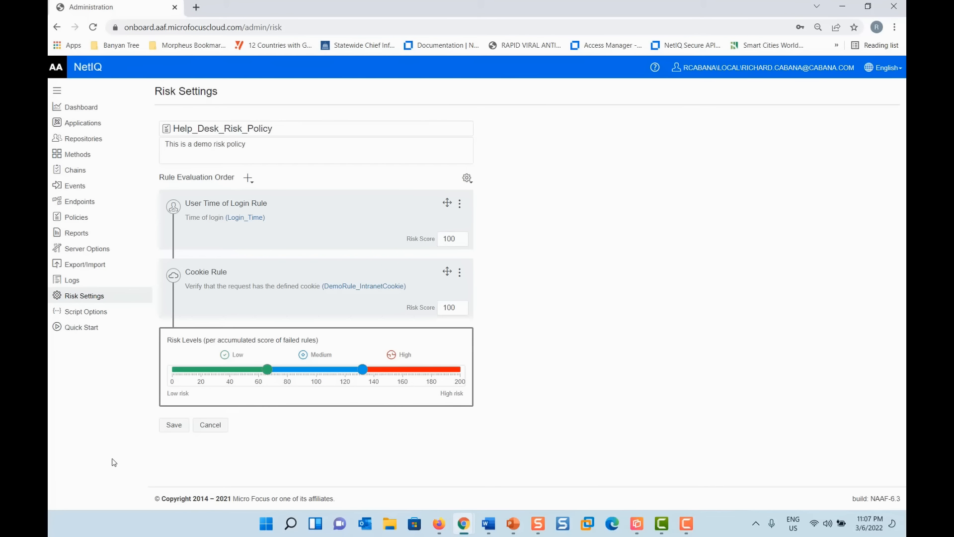
- Set the User Time of Login rule to proceed to the next rule
click(460, 205)
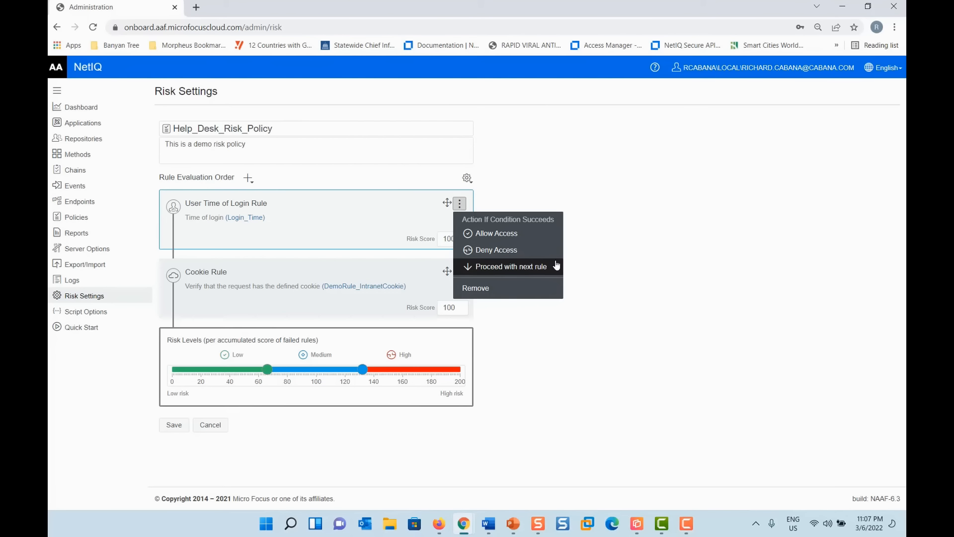
click(655, 203)
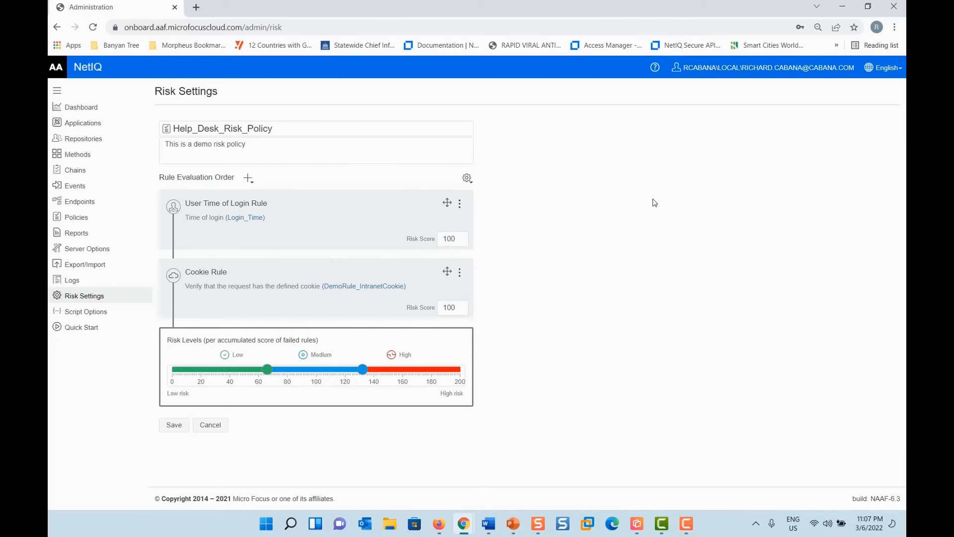
click(460, 204)
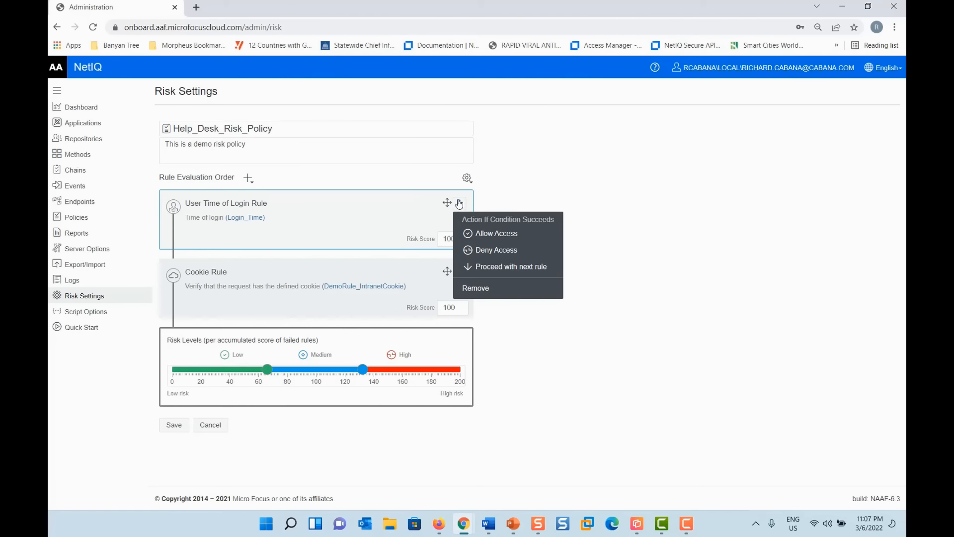
click(476, 268)
- Set the Cookie Rule to proceed with next rule and save Help_Desk_Risk_Policy
click(308, 288)
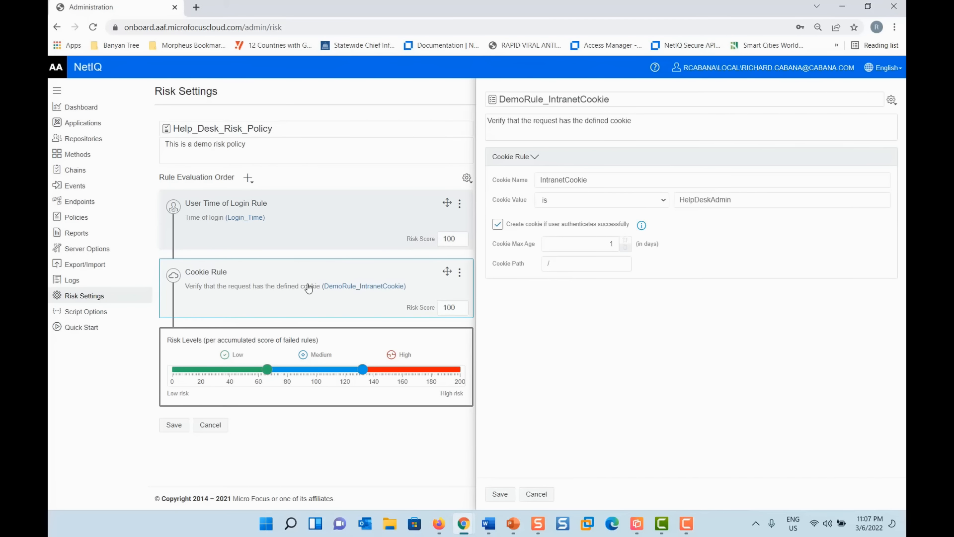
click(530, 495)
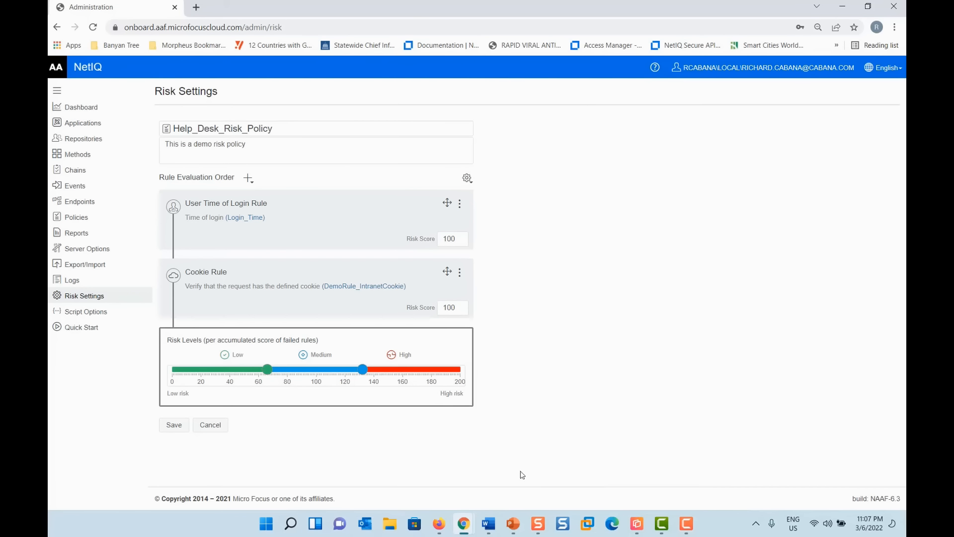
click(460, 272)
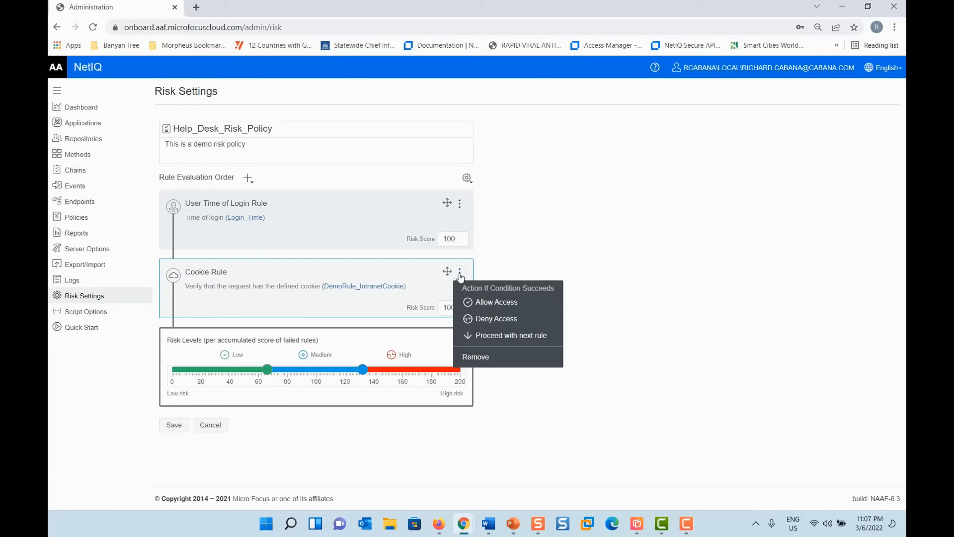
click(470, 336)
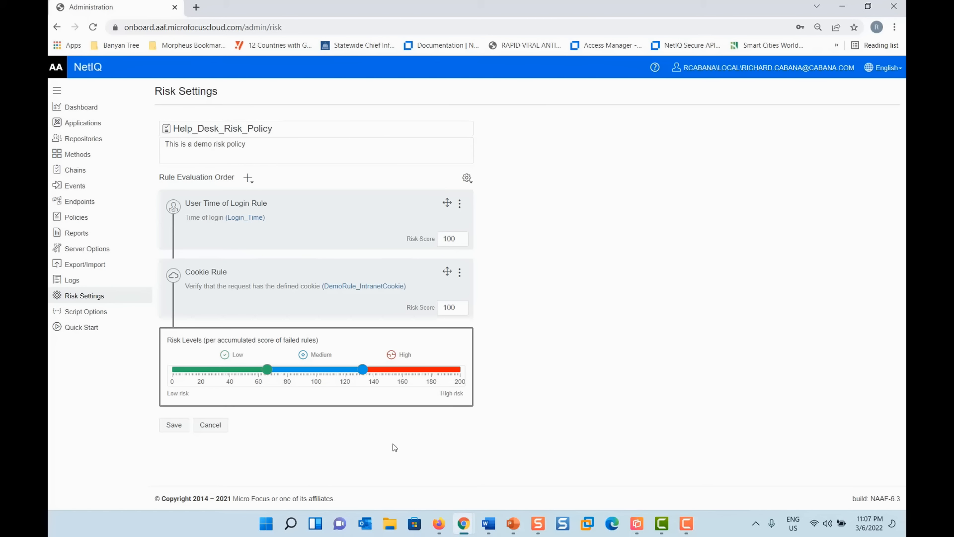
click(168, 432)
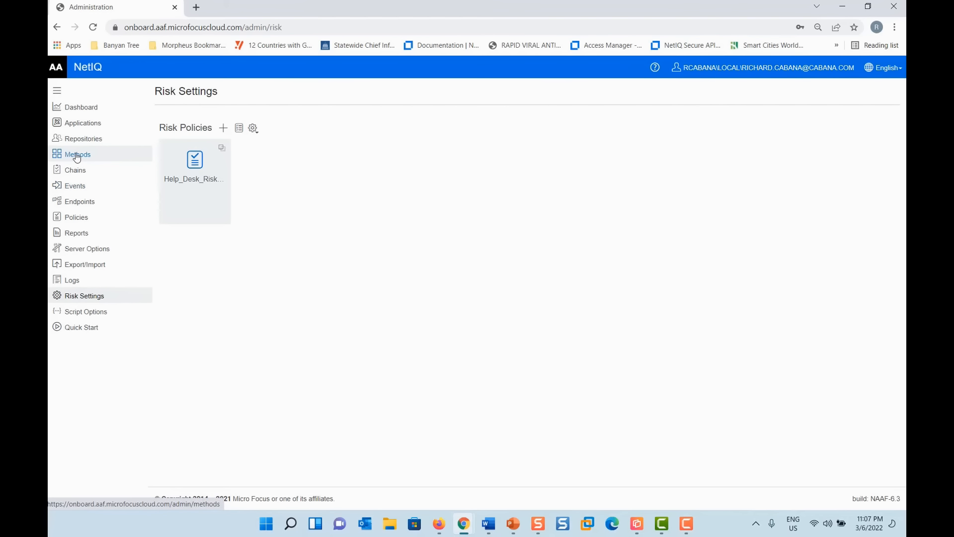
- Inspect the Low Risk chain's methods, including LDAP password, then go to Events
click(77, 170)
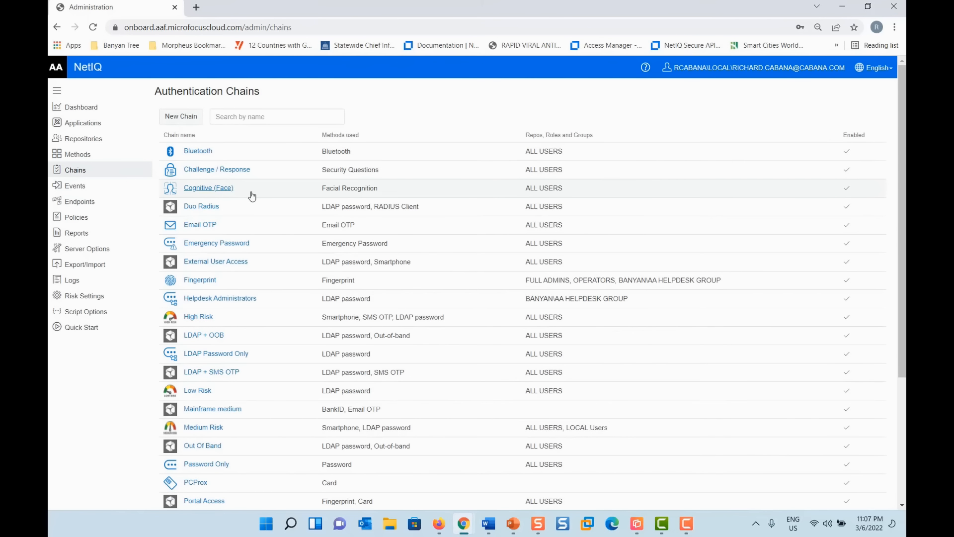
click(207, 392)
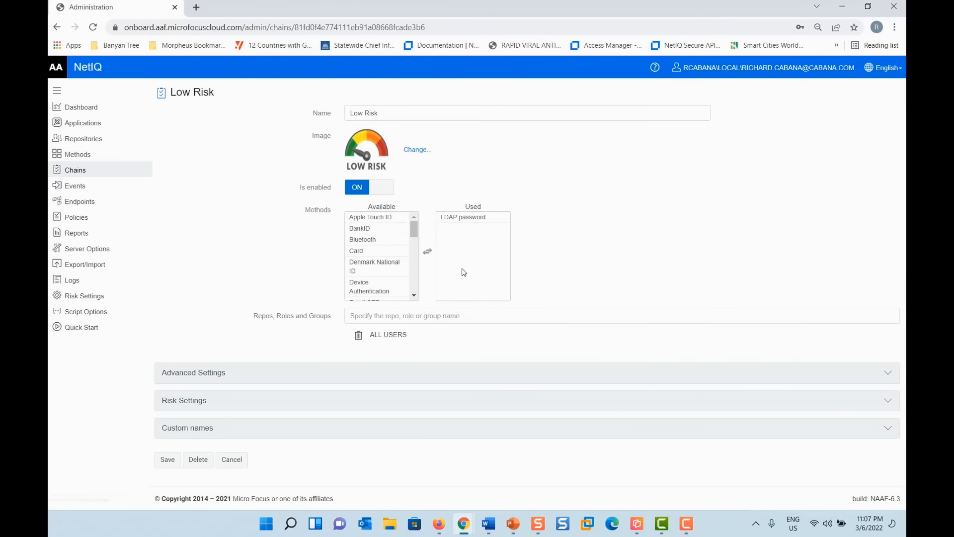
click(488, 218)
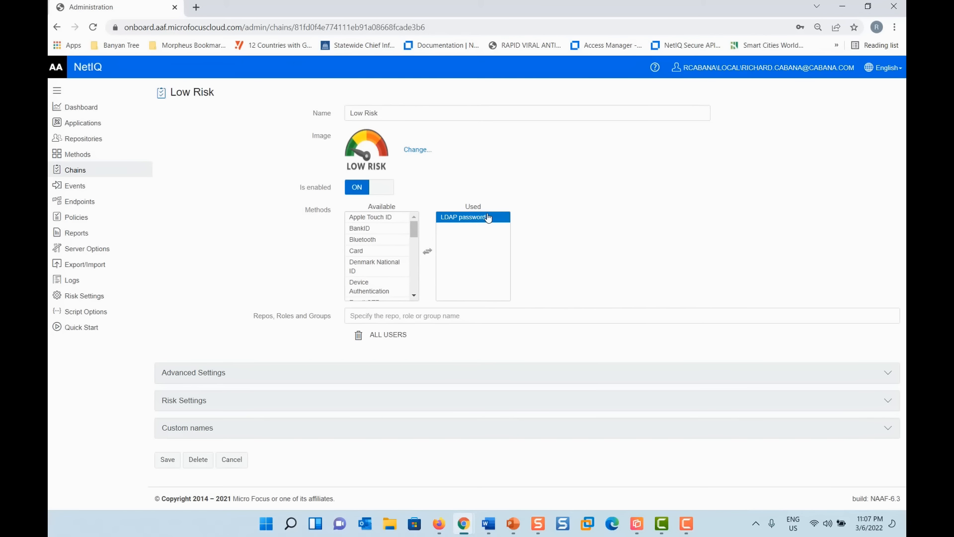
click(94, 174)
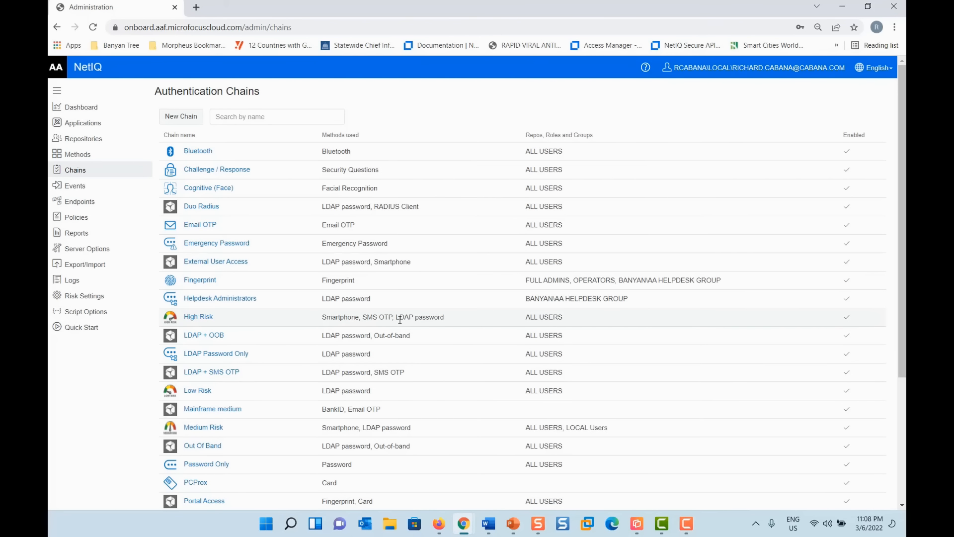
click(76, 188)
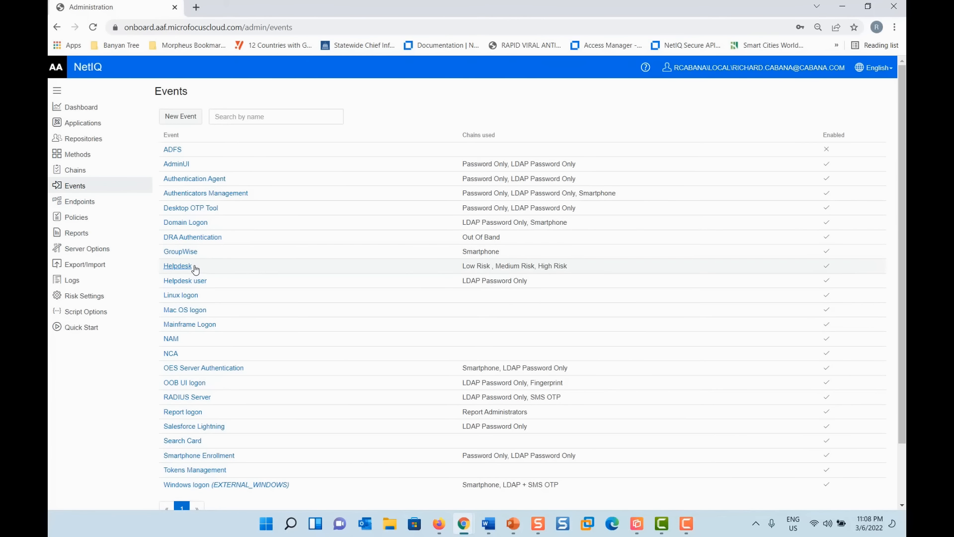
- Open the Helpdesk event from the Events list
click(177, 266)
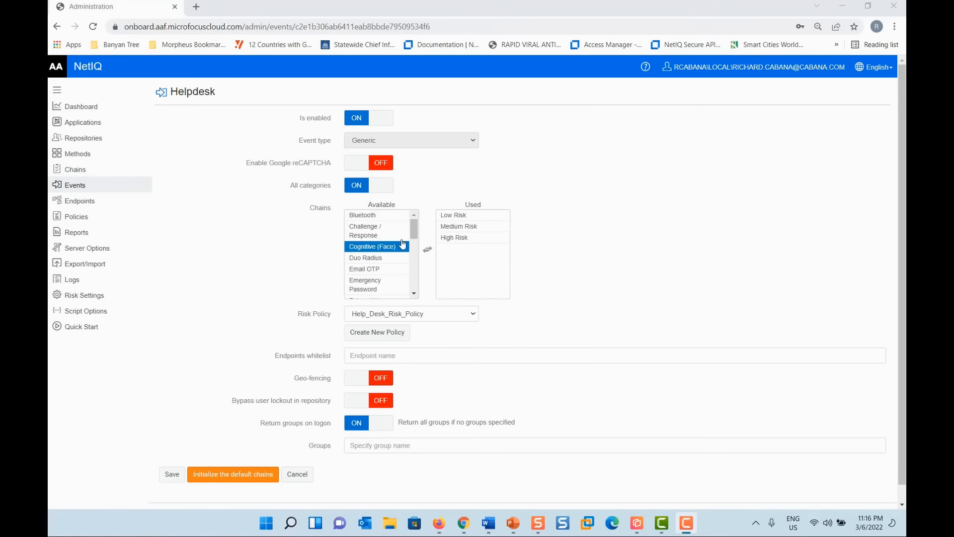
- Review the Helpdesk event's Low, Medium and High Risk chains, then cancel without saving
click(447, 215)
click(449, 228)
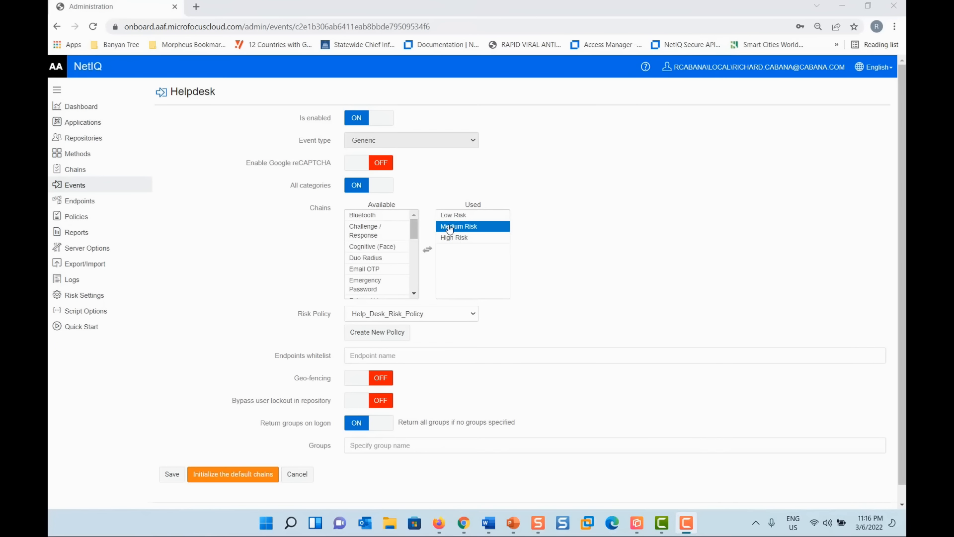
click(452, 237)
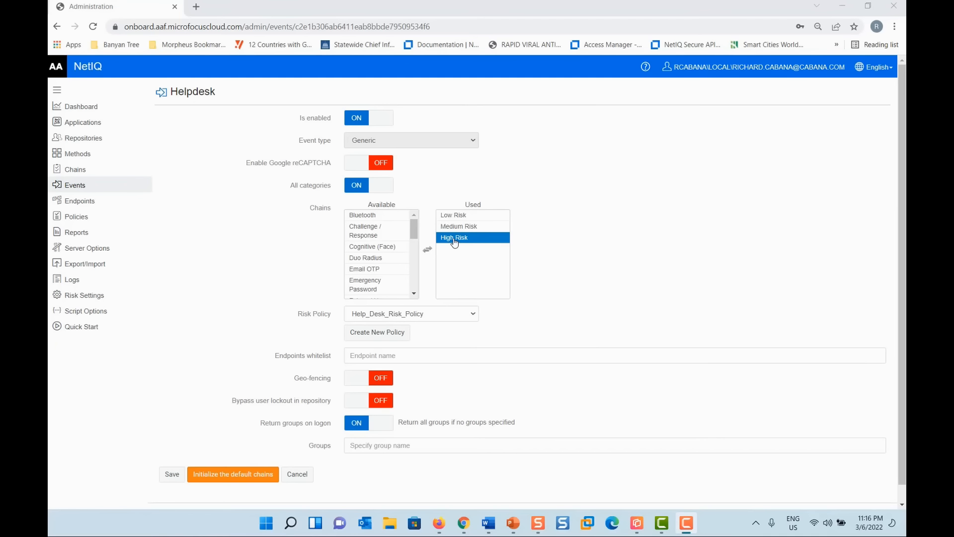
click(611, 244)
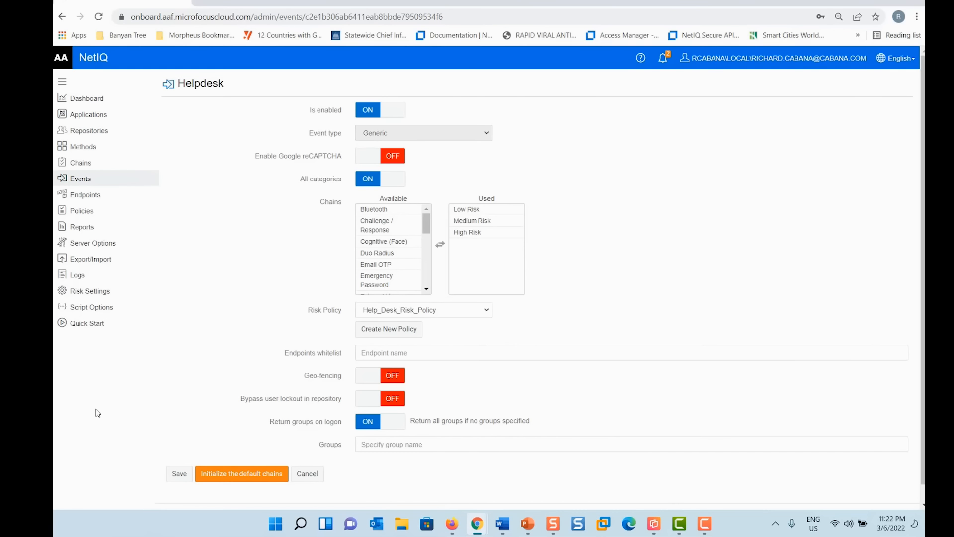
click(304, 475)
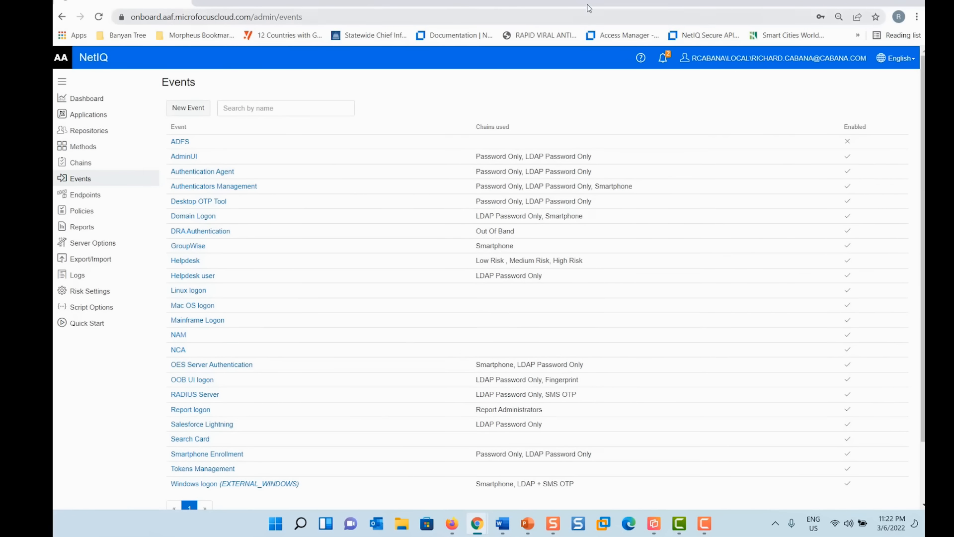
- Open the Helpdesk portal from the Banyan Tree bookmarks in a new Incognito window
click(917, 19)
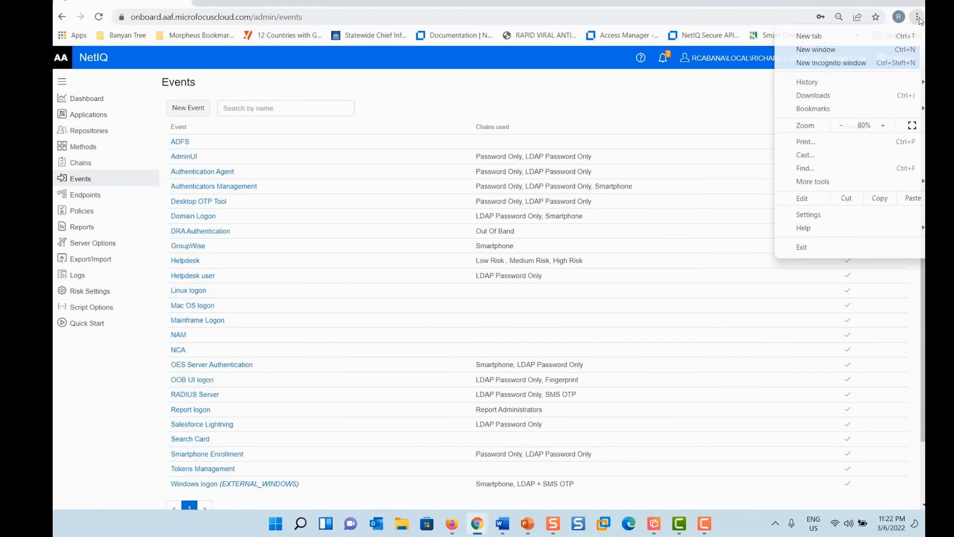
click(880, 69)
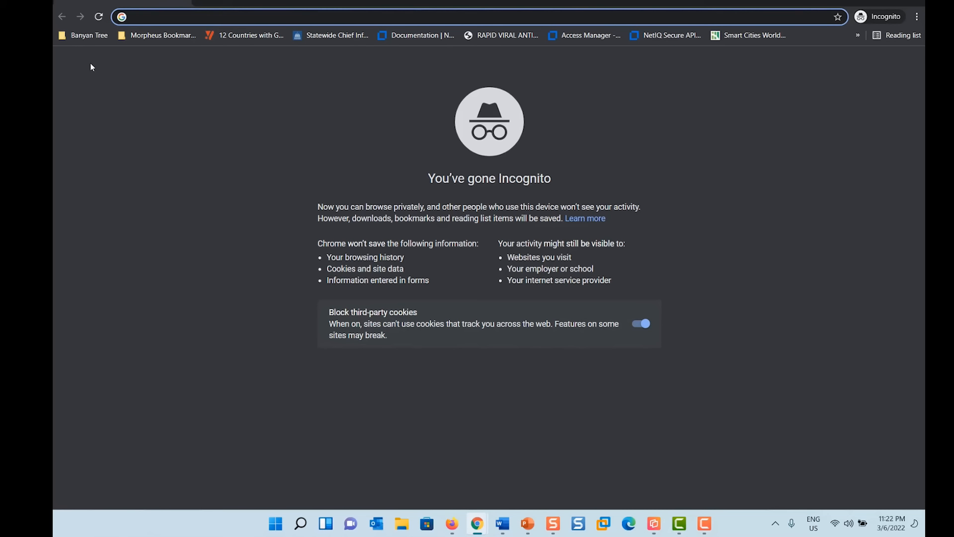
click(80, 37)
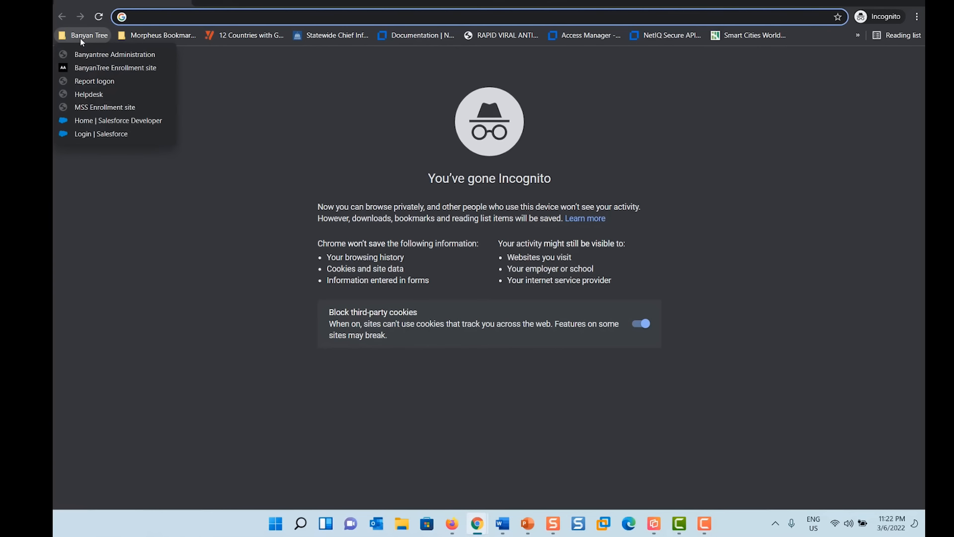
click(108, 94)
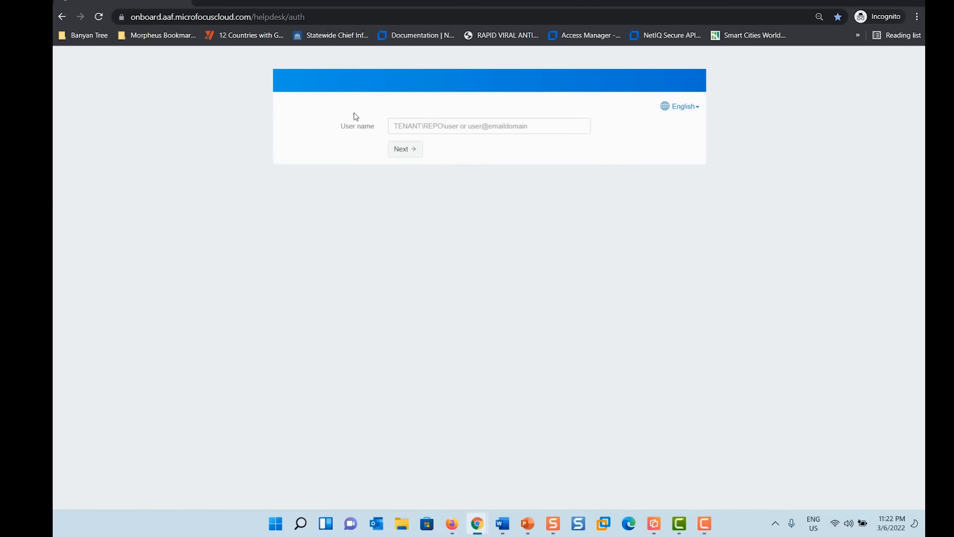
- Submit a saved helpdesk user name to reach the High Risk Smartphone step, then check the clock
click(406, 129)
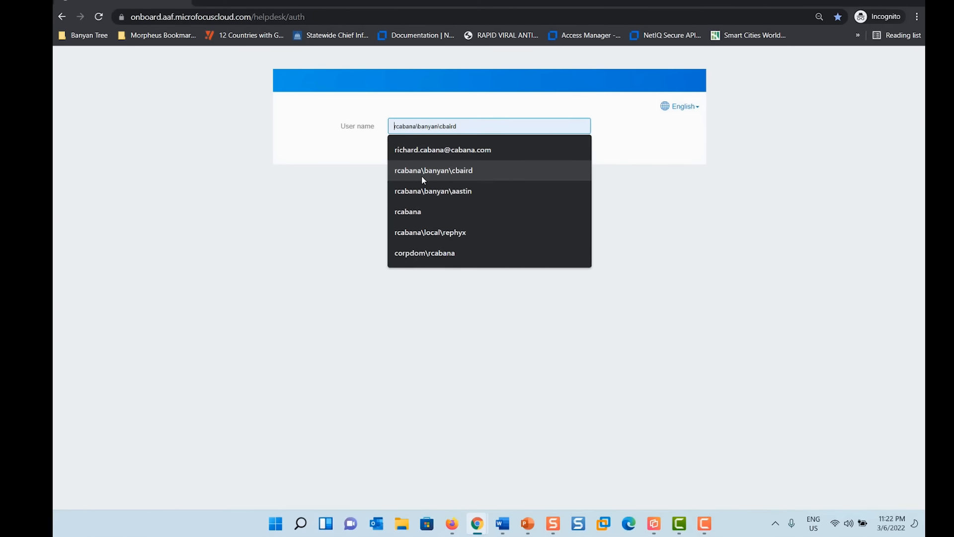
click(421, 172)
click(405, 148)
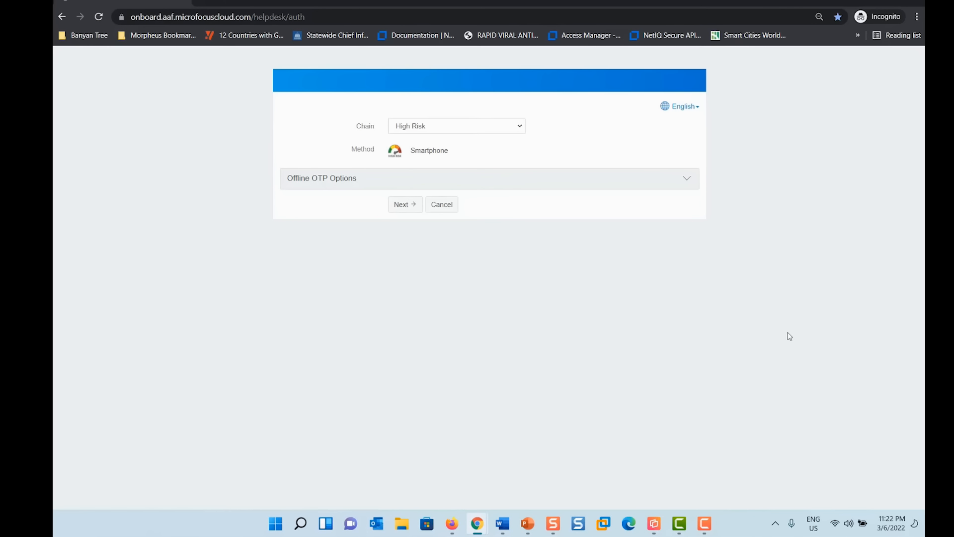
click(890, 524)
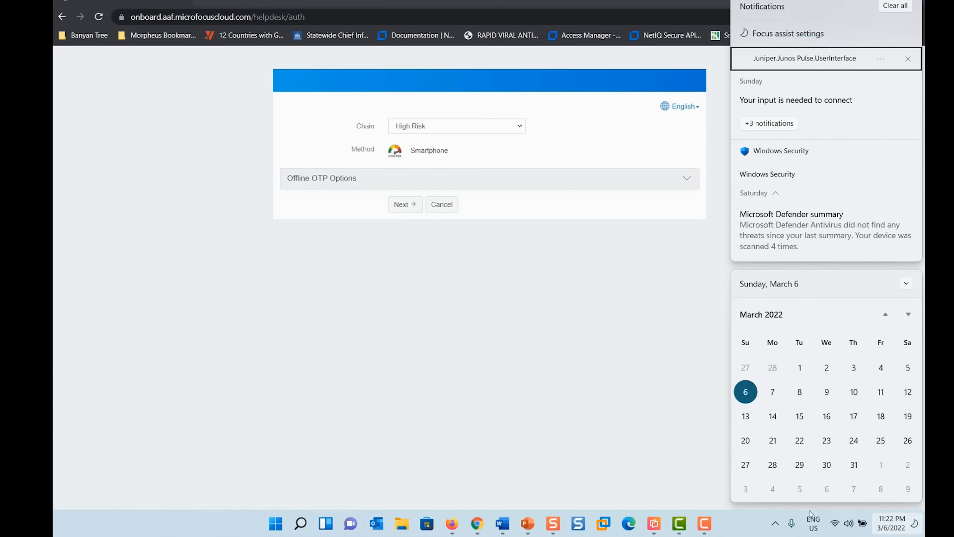
click(611, 445)
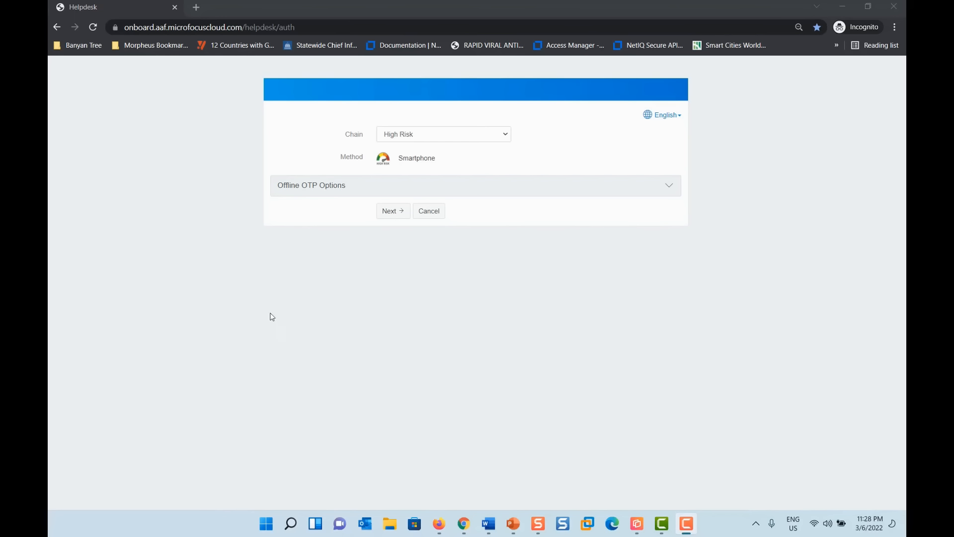
- Approve the smartphone push request and continue to the SMS OTP step
click(386, 212)
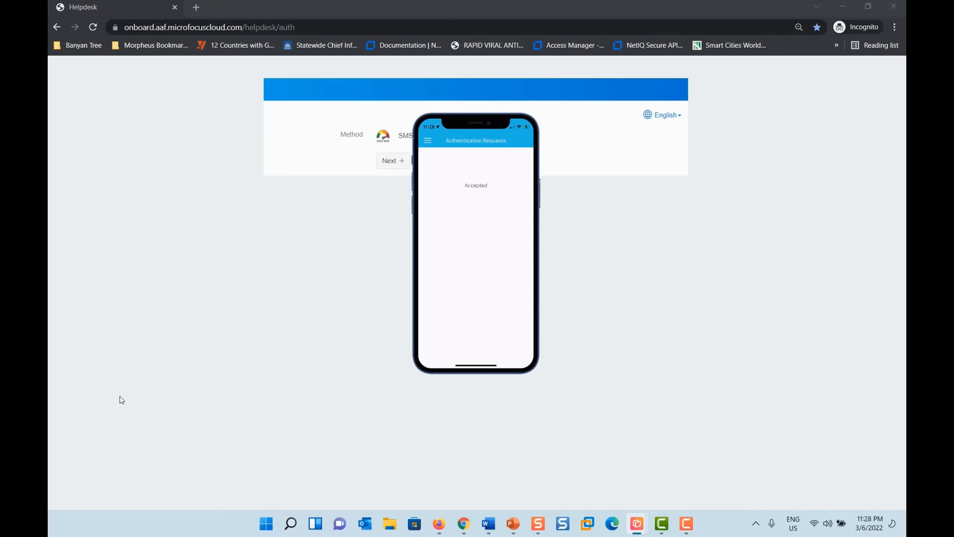
drag(463, 286, 742, 331)
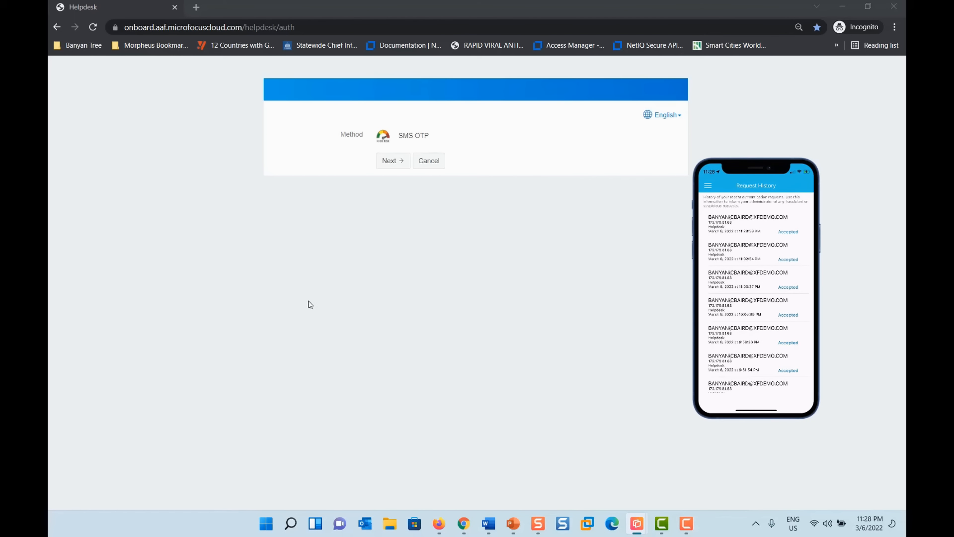
click(390, 161)
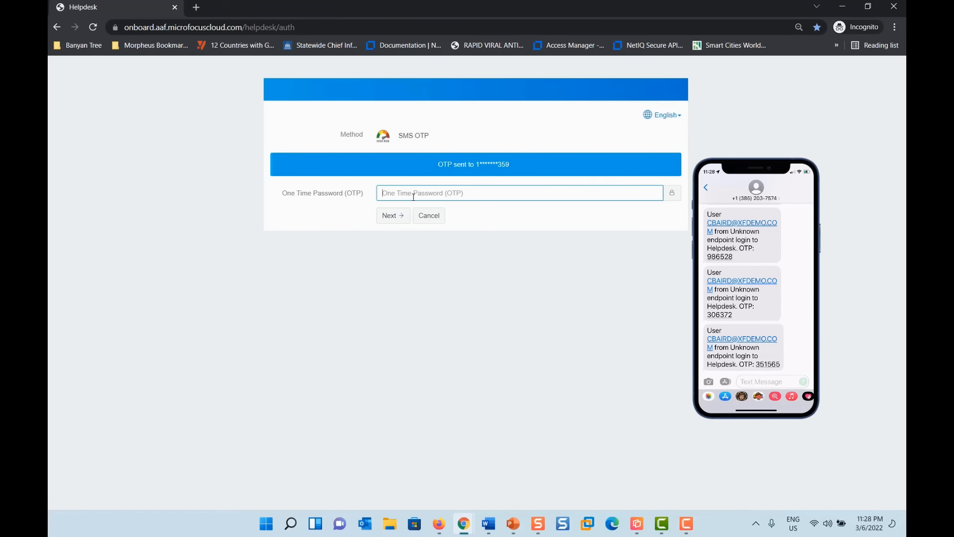
- Enter the SMS one-time code, then the LDAP password to finish signing in
key(Return)
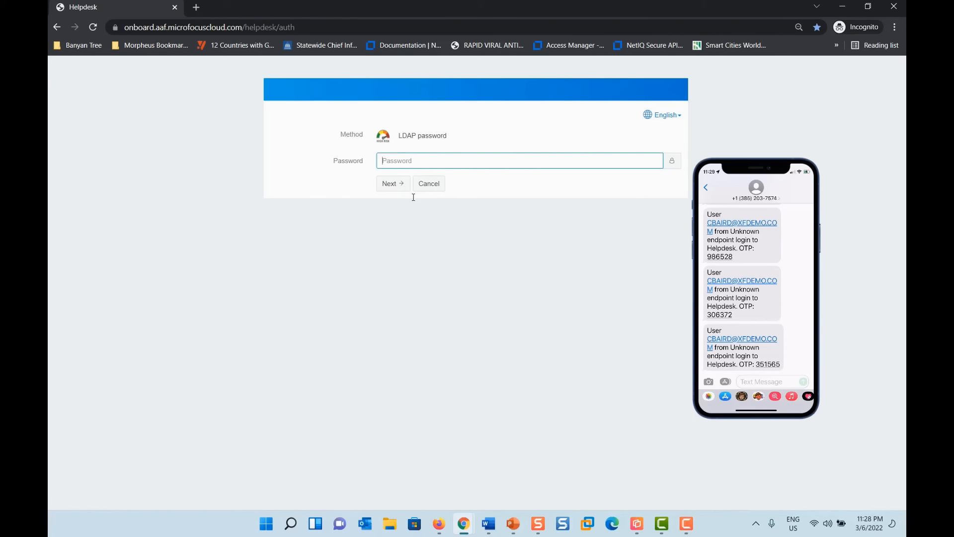
text(*)
click(387, 187)
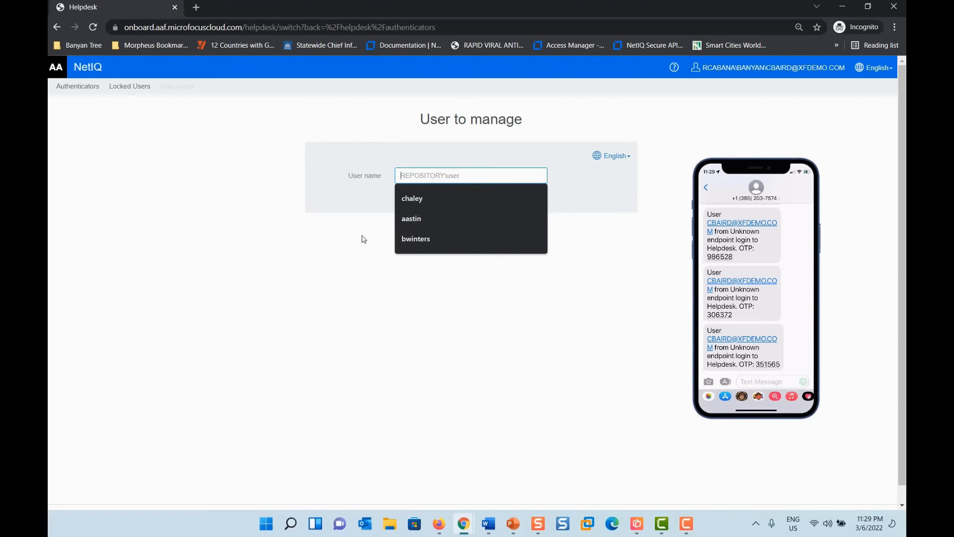
- Open the suggested user's enrolled authenticators, then sign out from the account menu
click(403, 220)
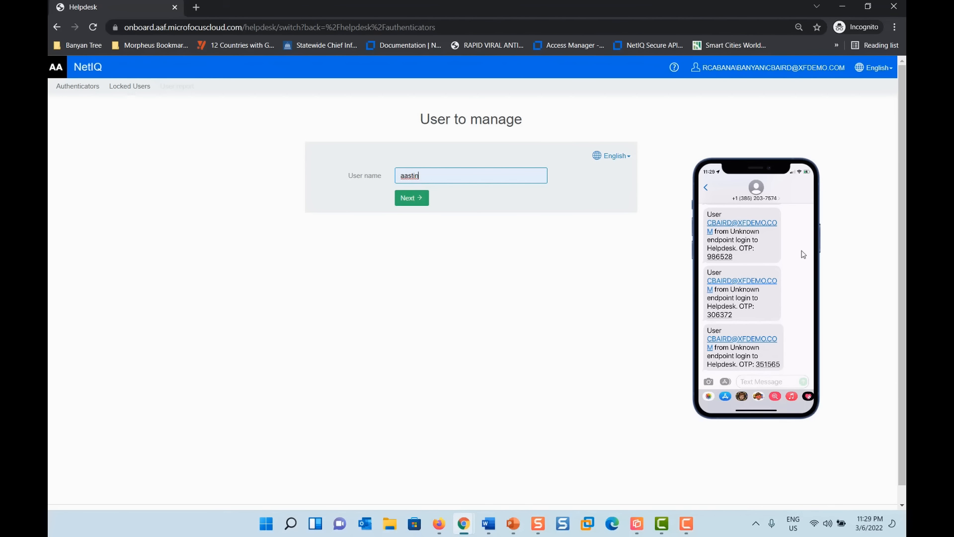
drag(738, 168, 10, 497)
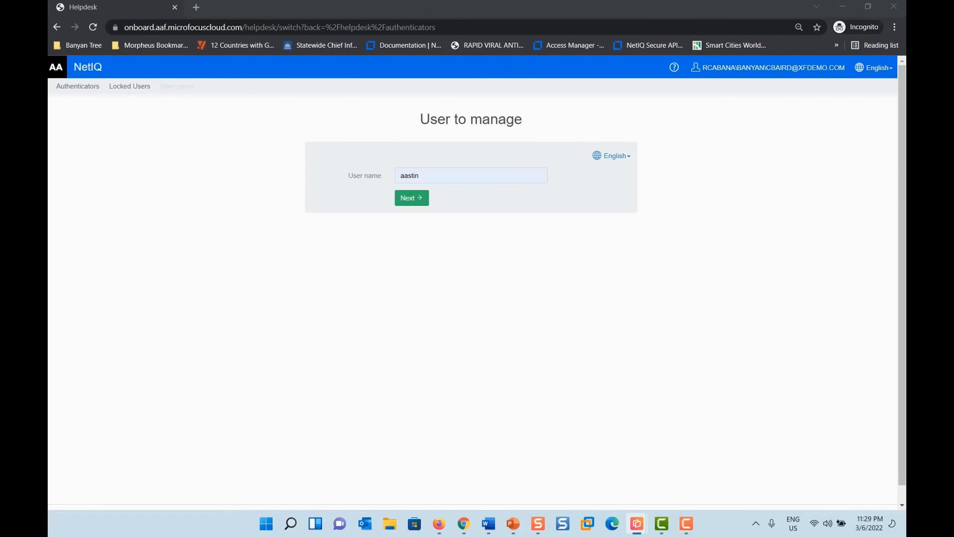
click(412, 197)
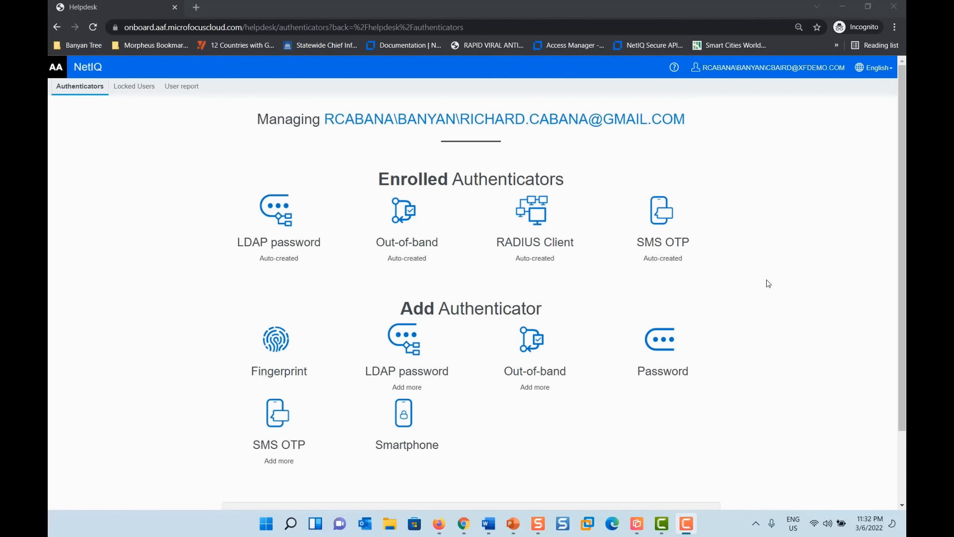
click(751, 66)
click(814, 109)
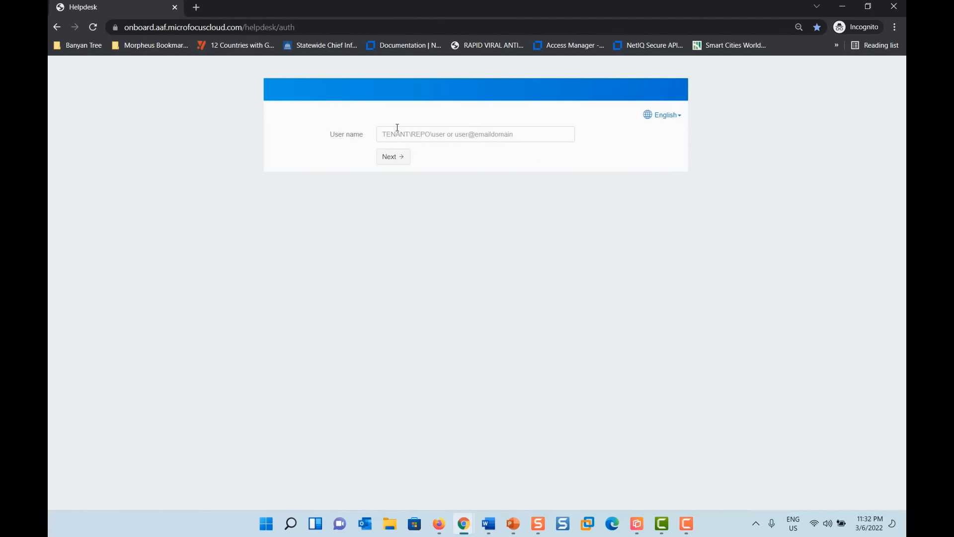
- Submit the helpdesk operator user name and approve the Medium Risk smartphone push
click(397, 132)
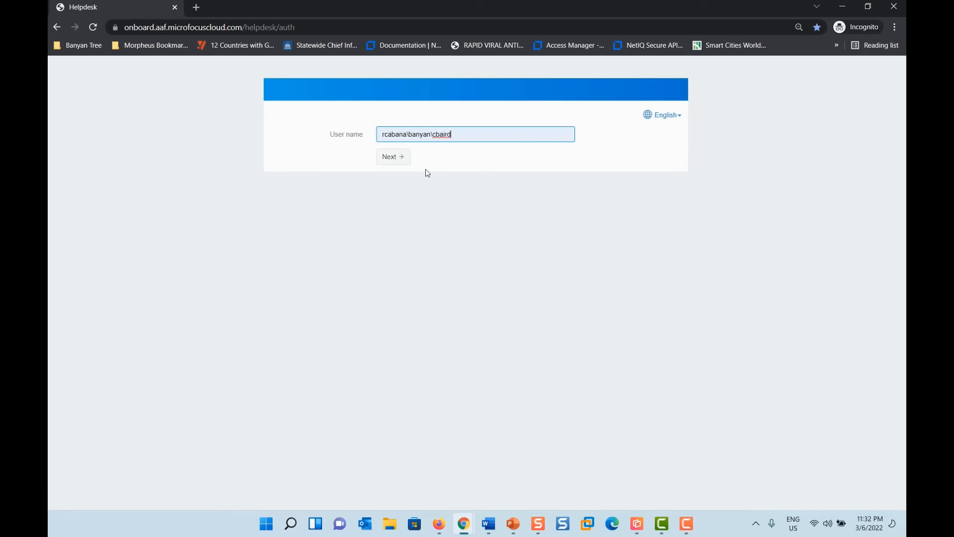
click(399, 157)
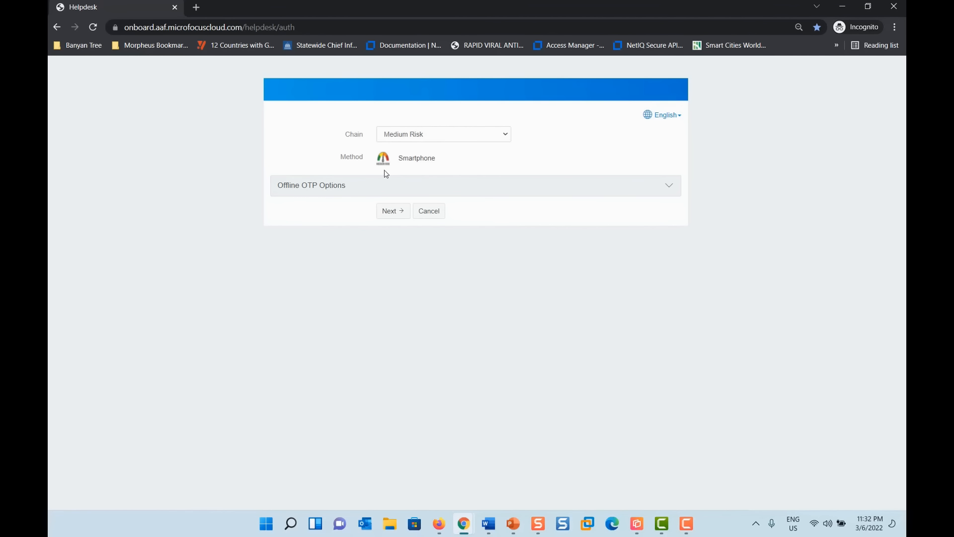
click(385, 212)
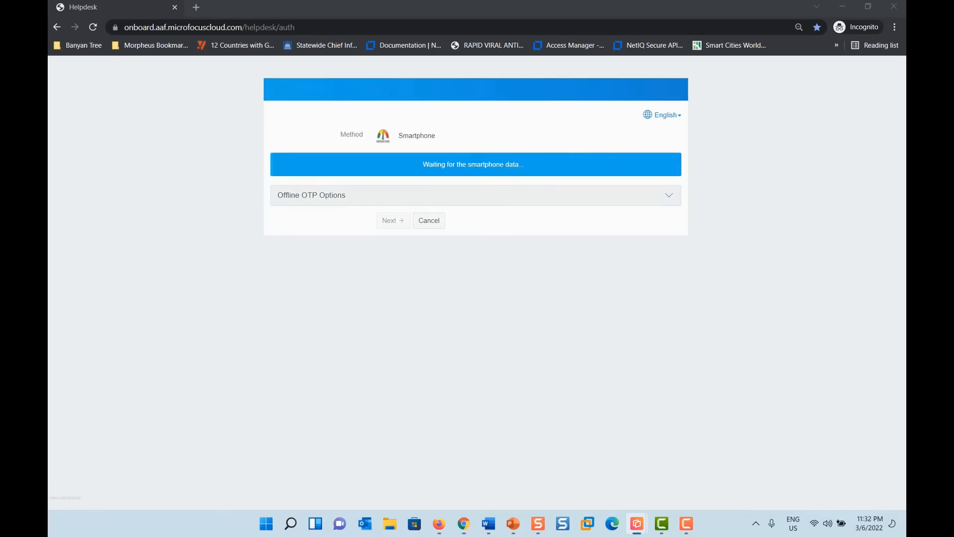
drag(154, 313, 658, 304)
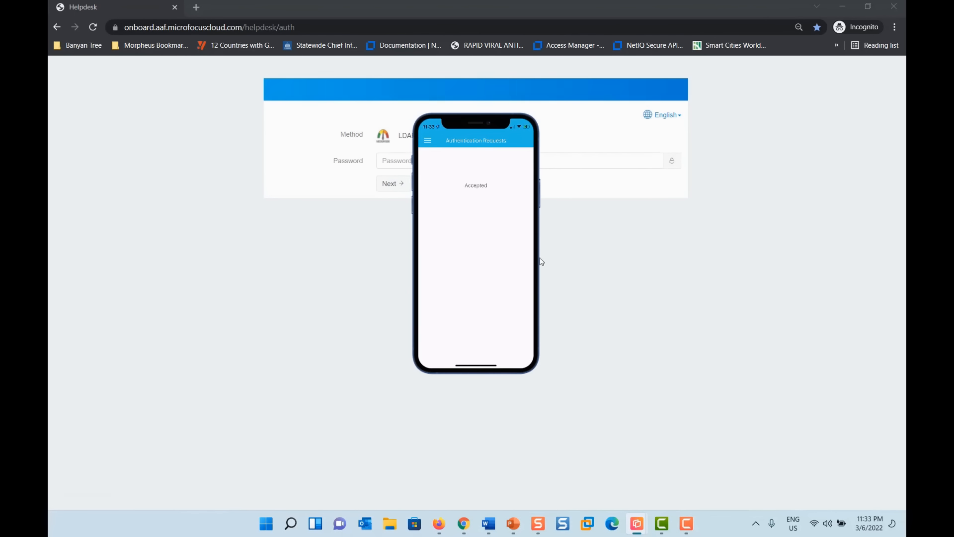
drag(523, 260, 845, 310)
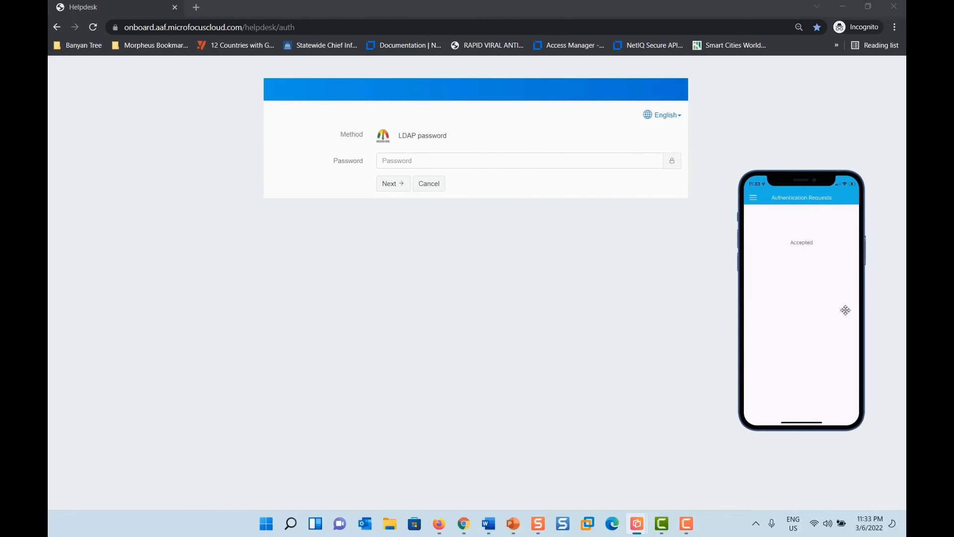
- Enter the LDAP password, open the suggested user's authenticators, and reveal the admin console
click(392, 161)
text(*)
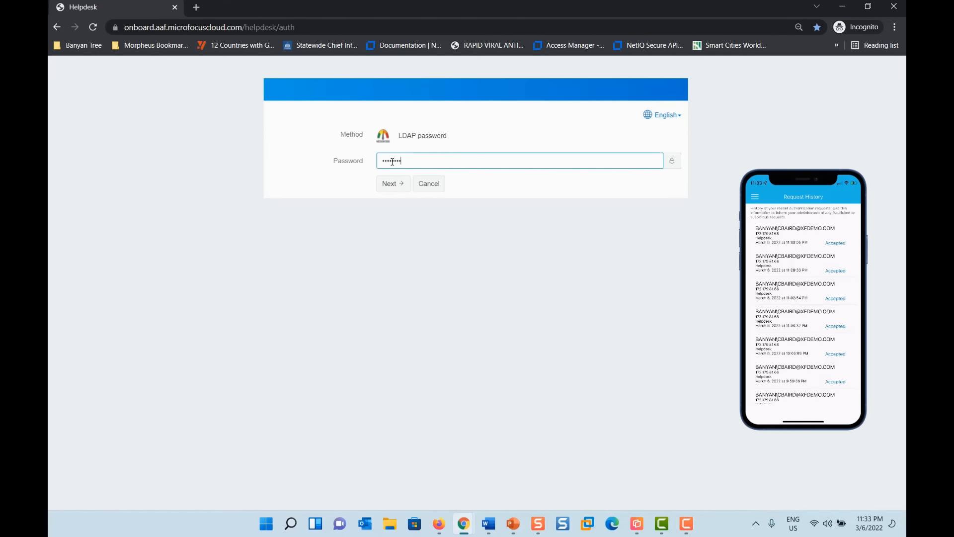
key(Return)
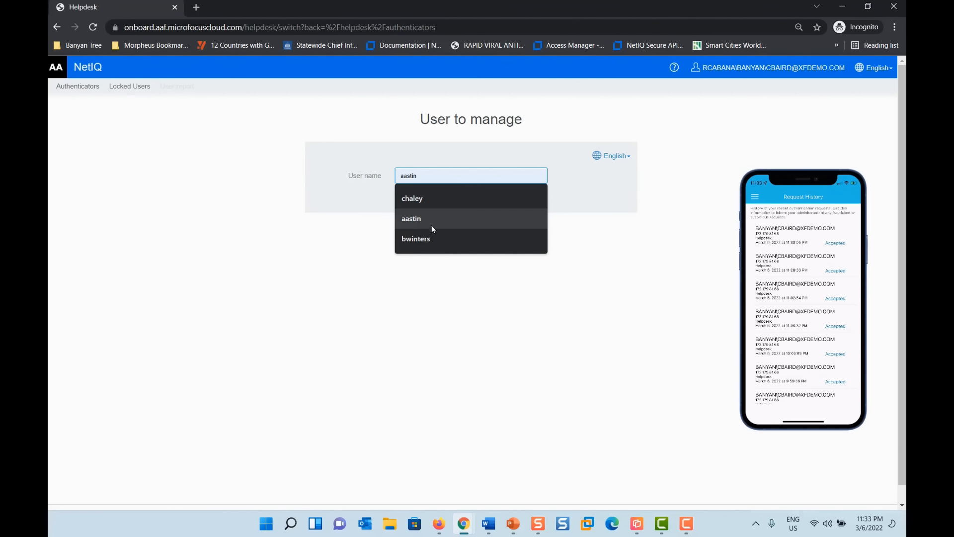
click(423, 222)
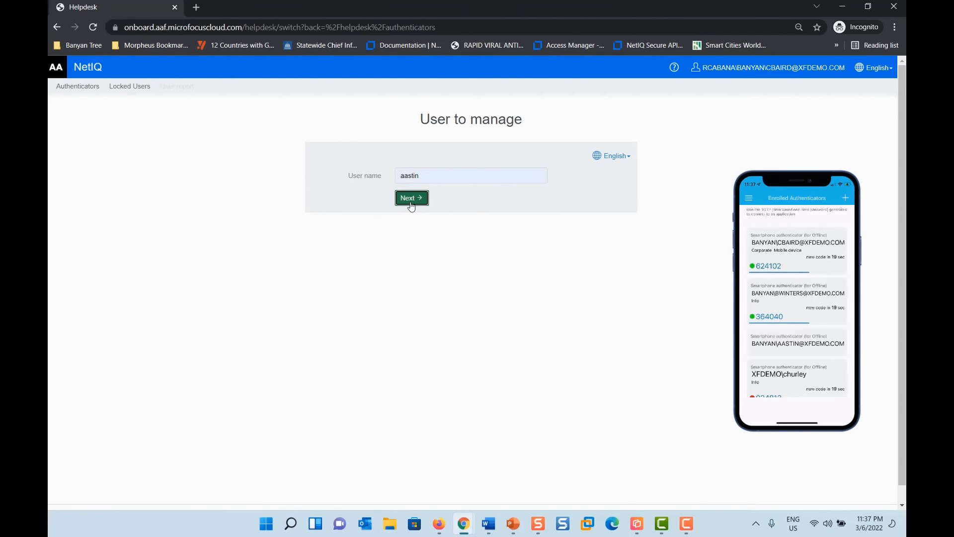
click(411, 198)
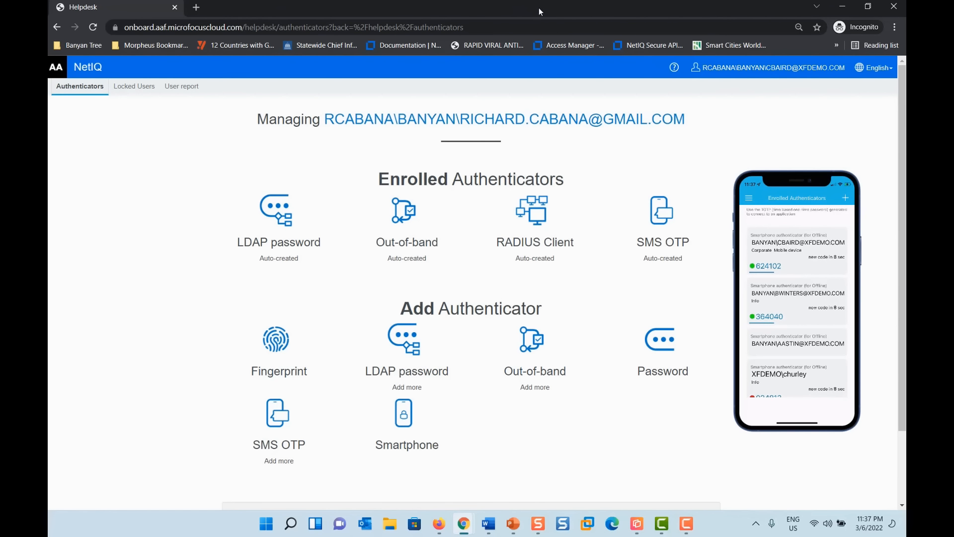
drag(539, 7, 501, 239)
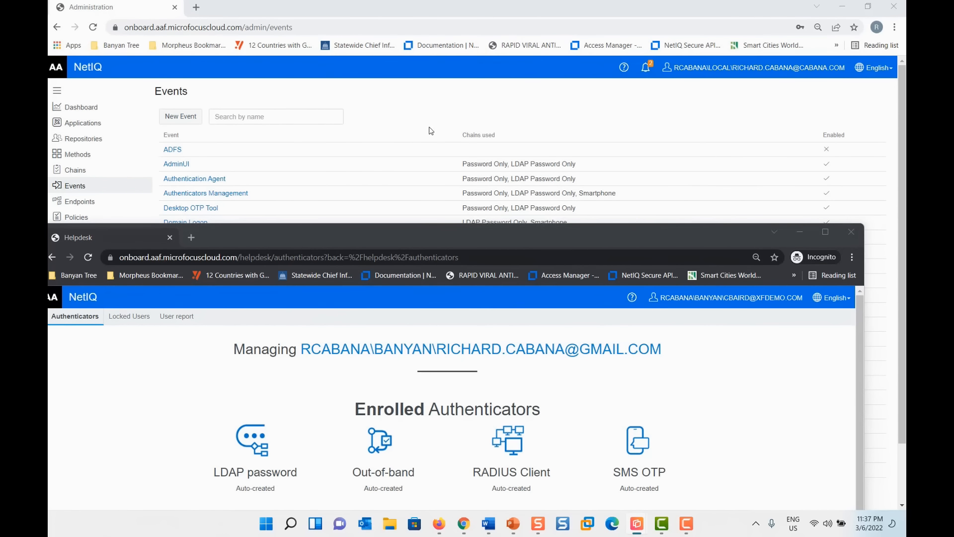
- Set Help_Desk_Risk_Policy's Login_Time rule to 'is not' Monday–Friday 09:00 AM–05:00 PM, save, and close the console
click(399, 103)
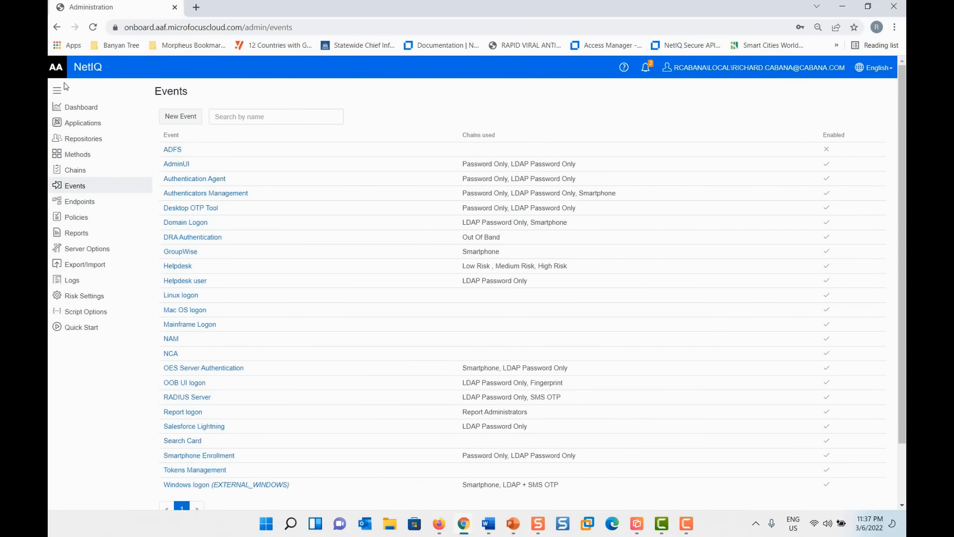
click(77, 300)
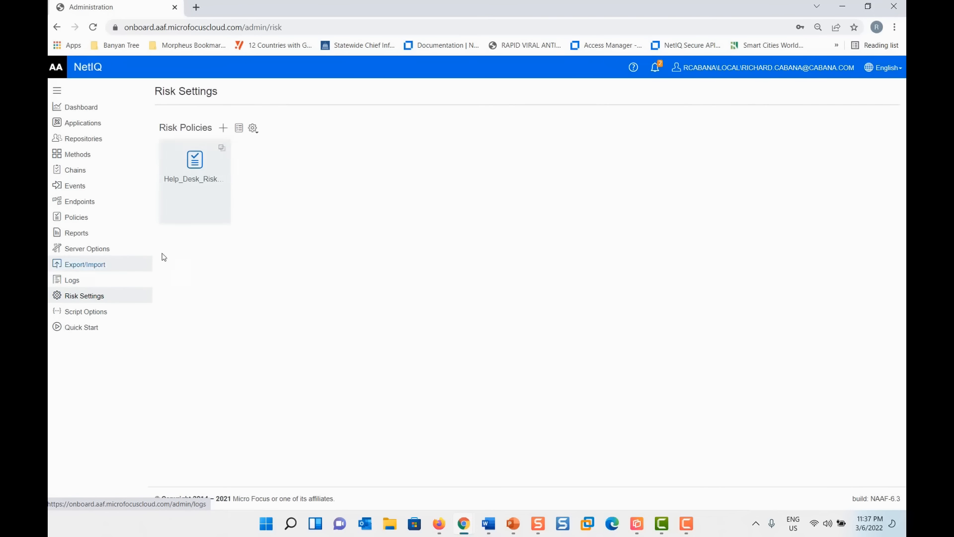
click(194, 169)
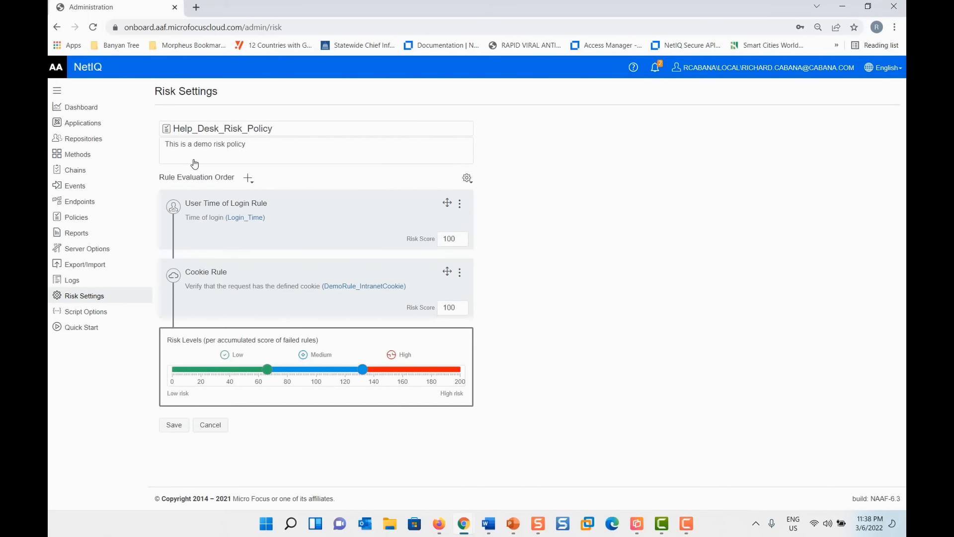
click(272, 217)
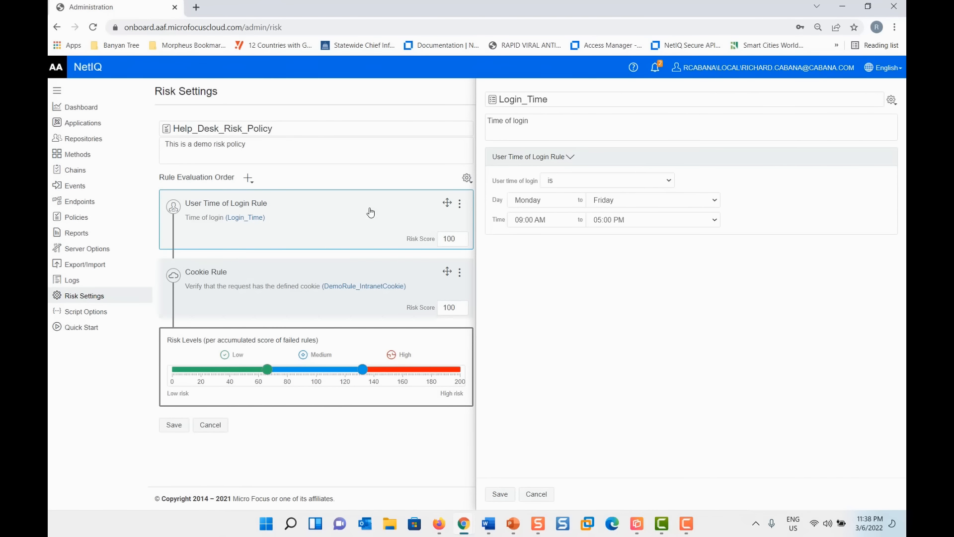
click(649, 181)
click(612, 201)
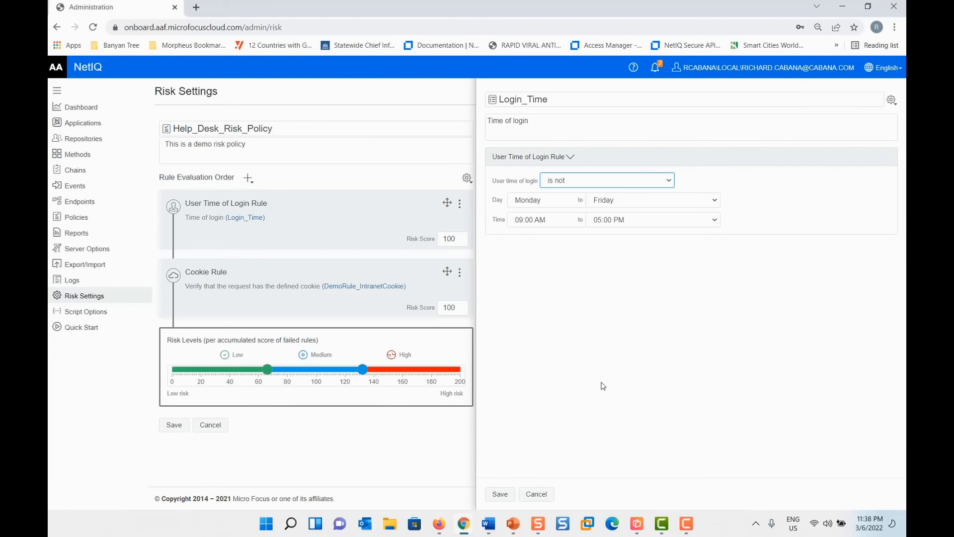
click(509, 495)
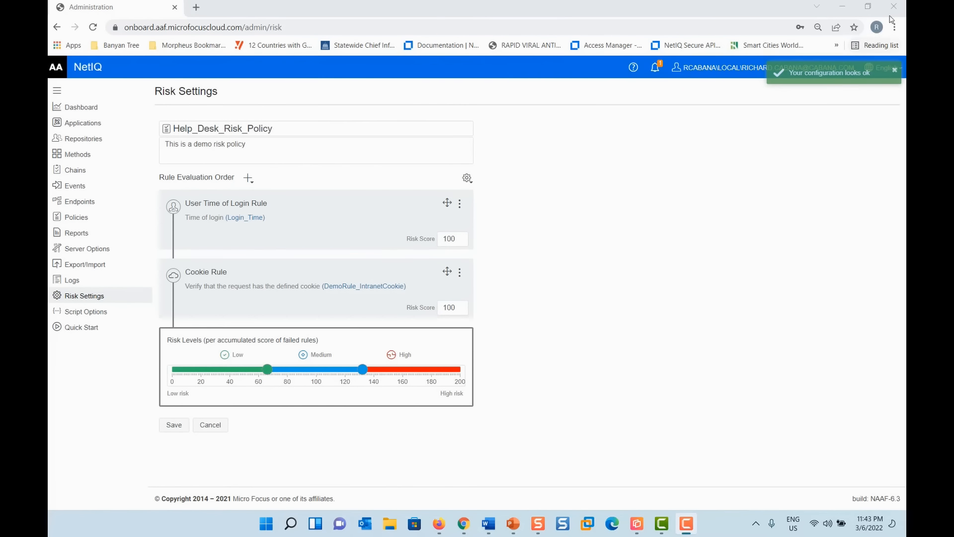
click(894, 8)
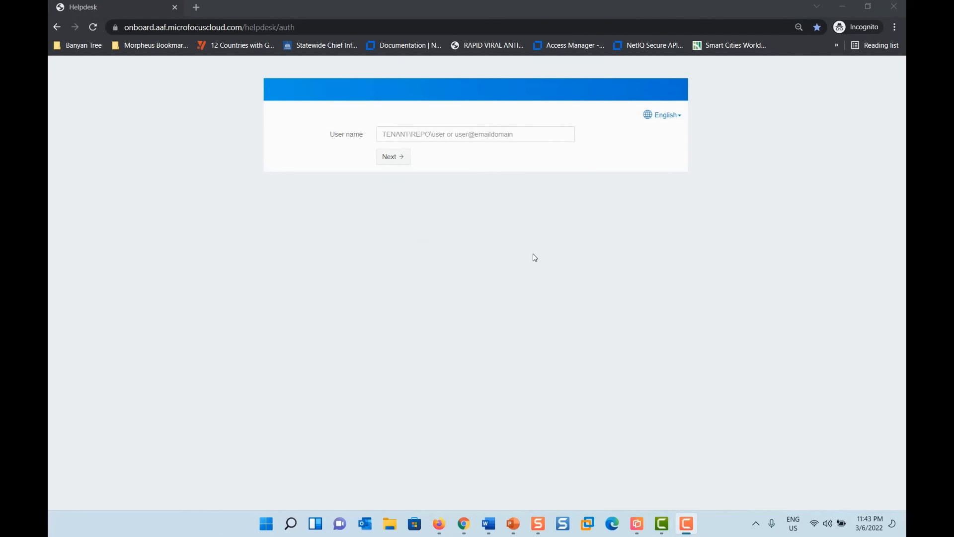
- Sign in with the saved user name and only the LDAP password, then pick the suggested user
click(412, 134)
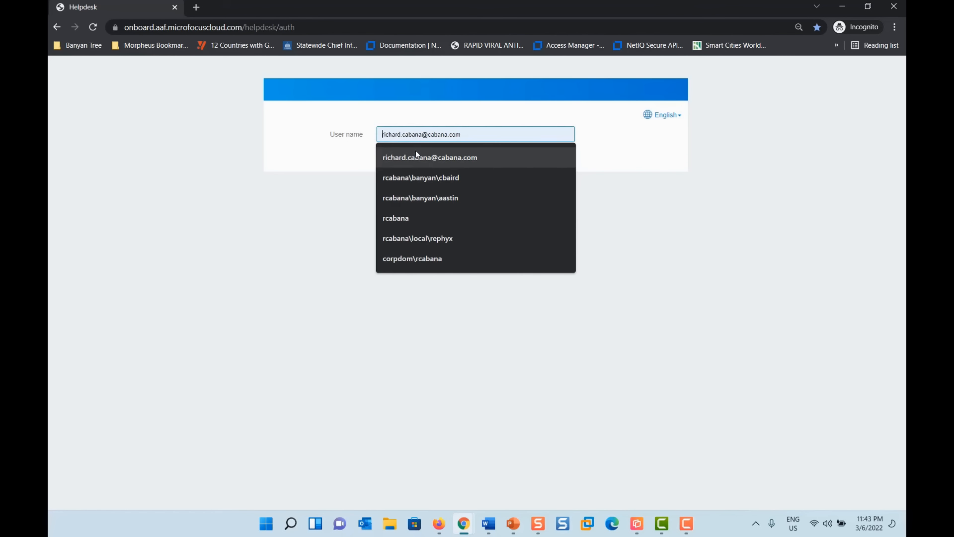
click(416, 177)
click(394, 157)
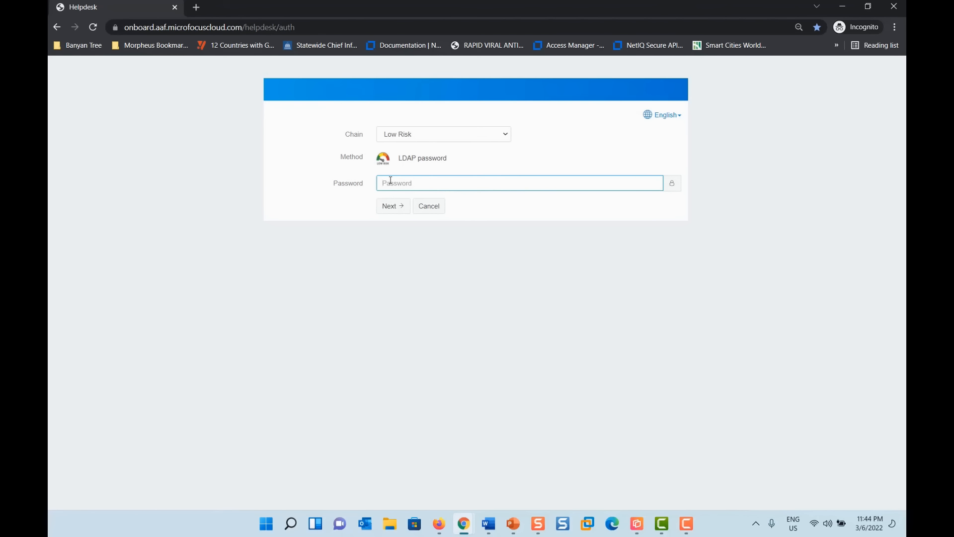
text(*)
click(393, 205)
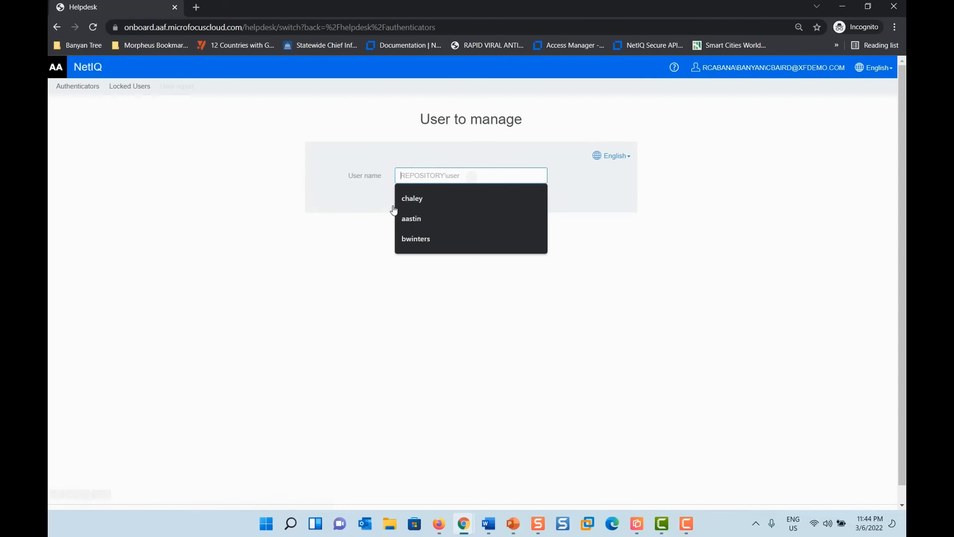
click(412, 219)
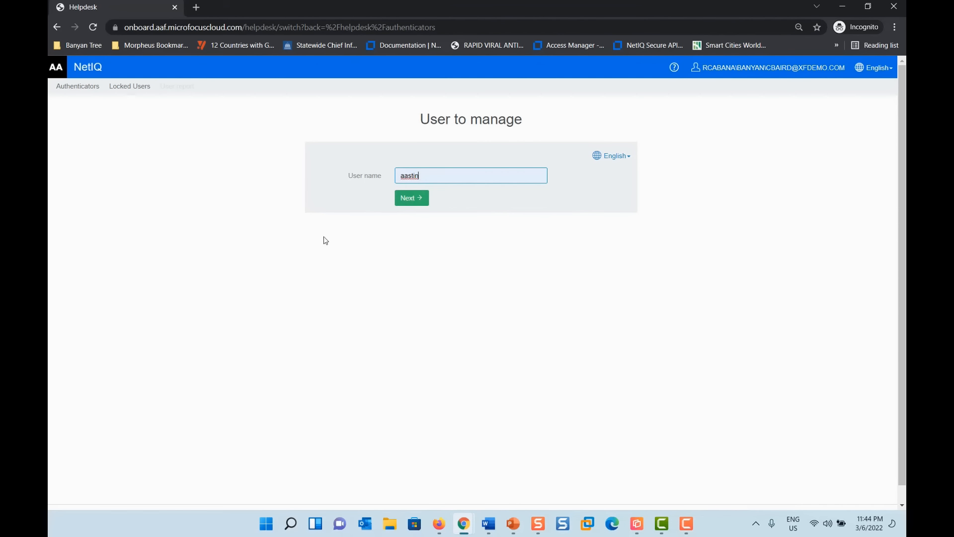